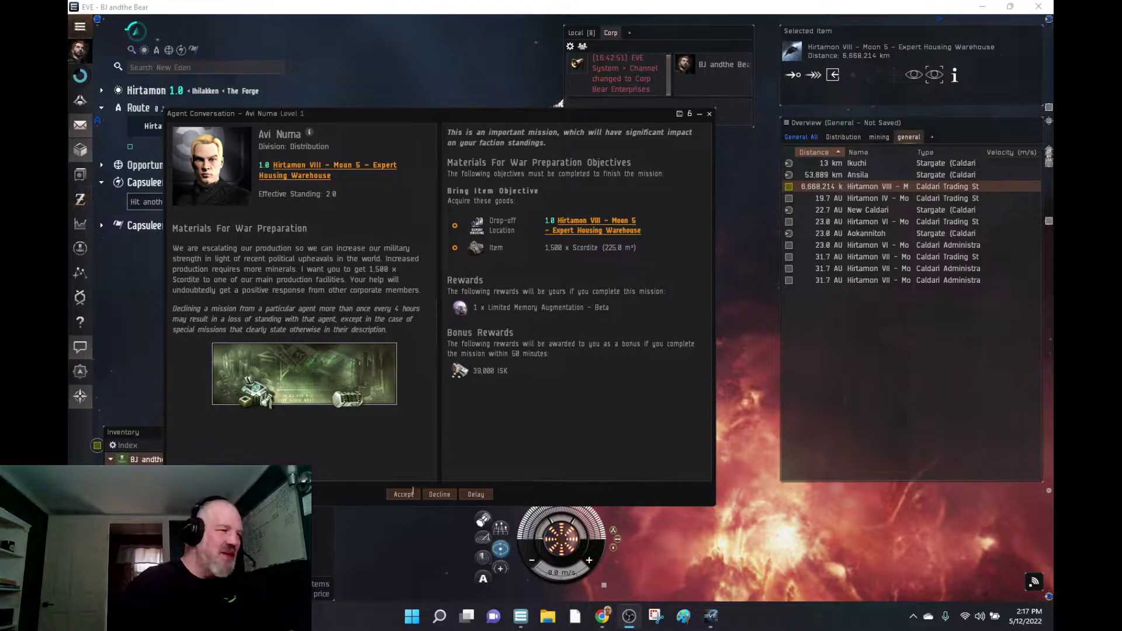
Warp to the Hirtamon VIII - Moon 5 Expert Housing Warehouse from its Overview entry
{"action": "right_click", "coordinate": [812, 191]}
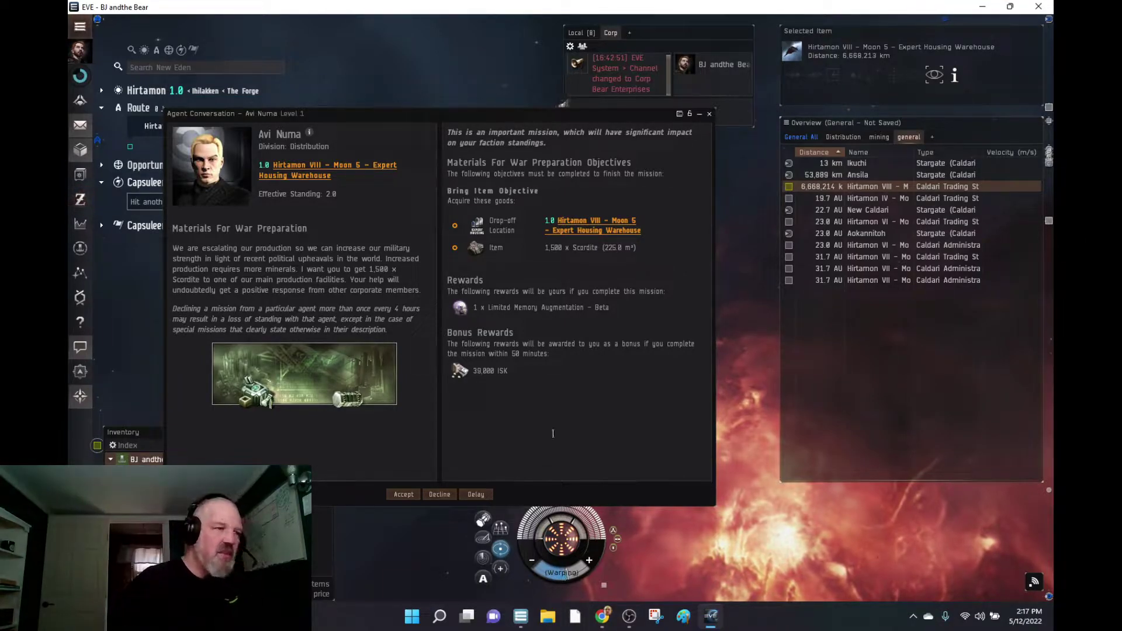
Minimize the mission conversation and wait for the warp to reach the warehouse
{"action": "left_click", "coordinate": [699, 113]}
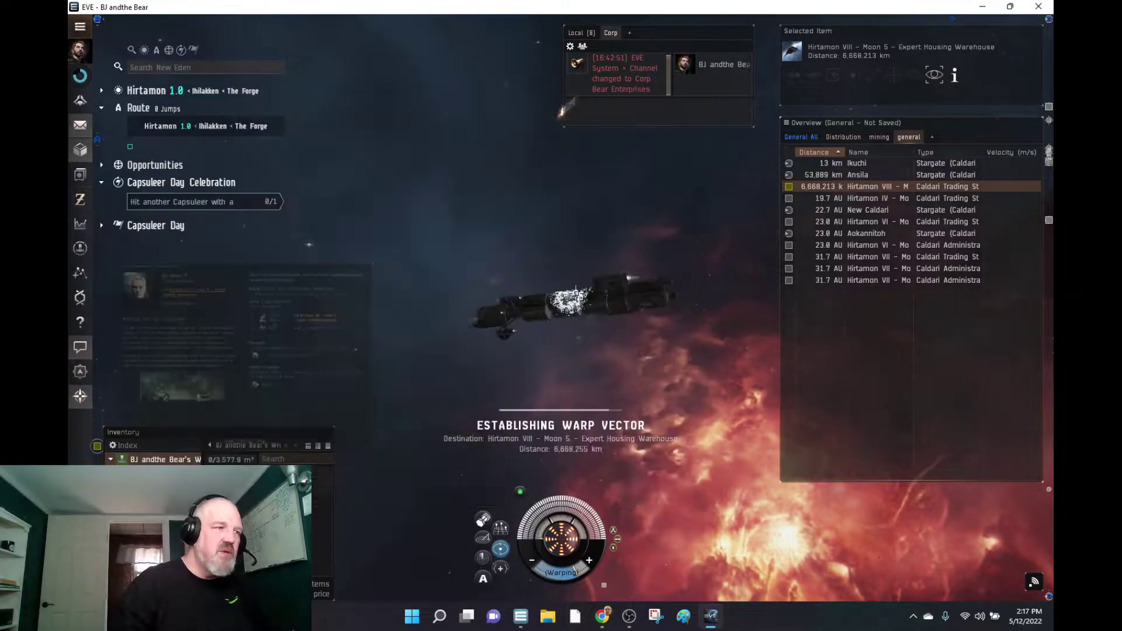
{"action": "right_click", "coordinate": [582, 295]}
{"action": "left_click", "coordinate": [605, 299]}
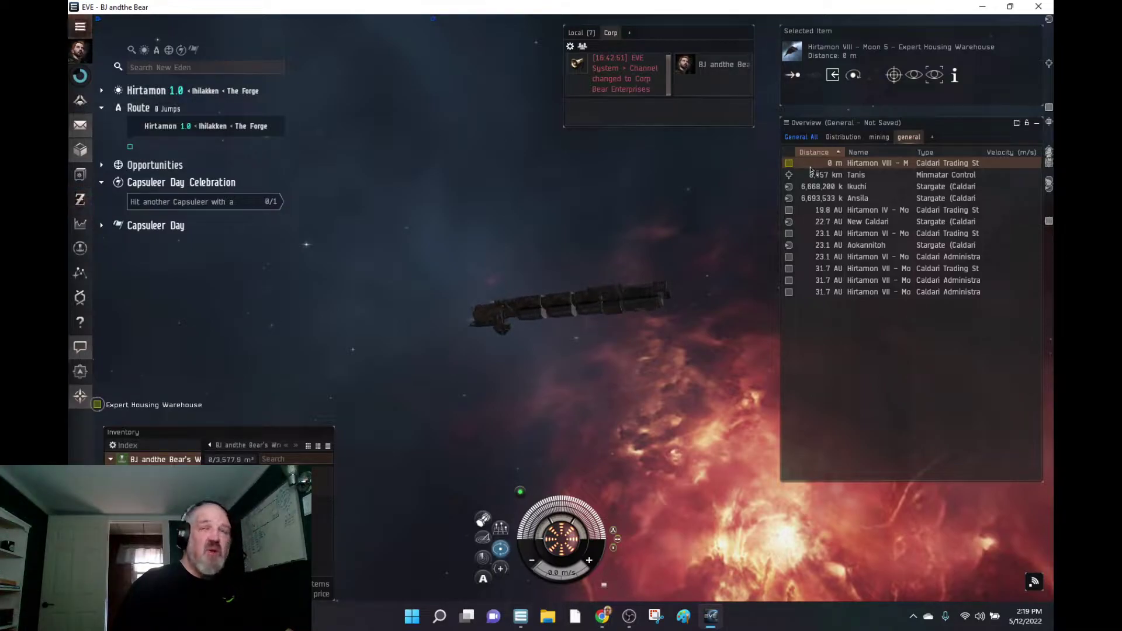
Dock at the Expert Housing Warehouse from its Overview entry
{"action": "right_click", "coordinate": [860, 167]}
{"action": "left_click", "coordinate": [886, 207]}
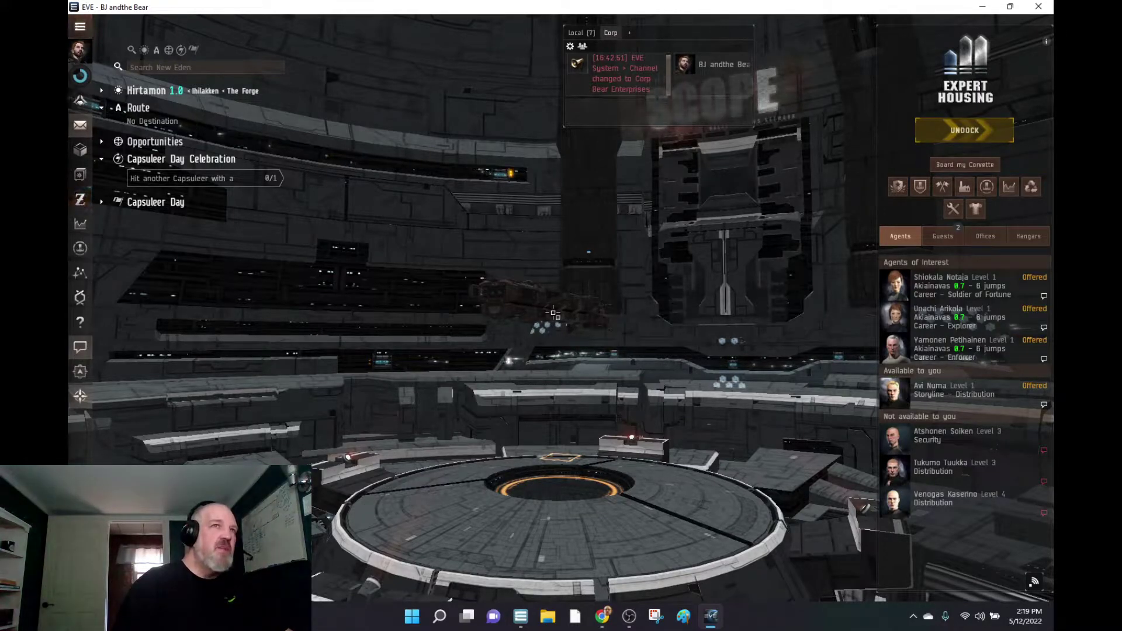
Glance at the Character Sheet, close it, and bring up Skills with Alt+X
{"action": "left_click", "coordinate": [79, 52]}
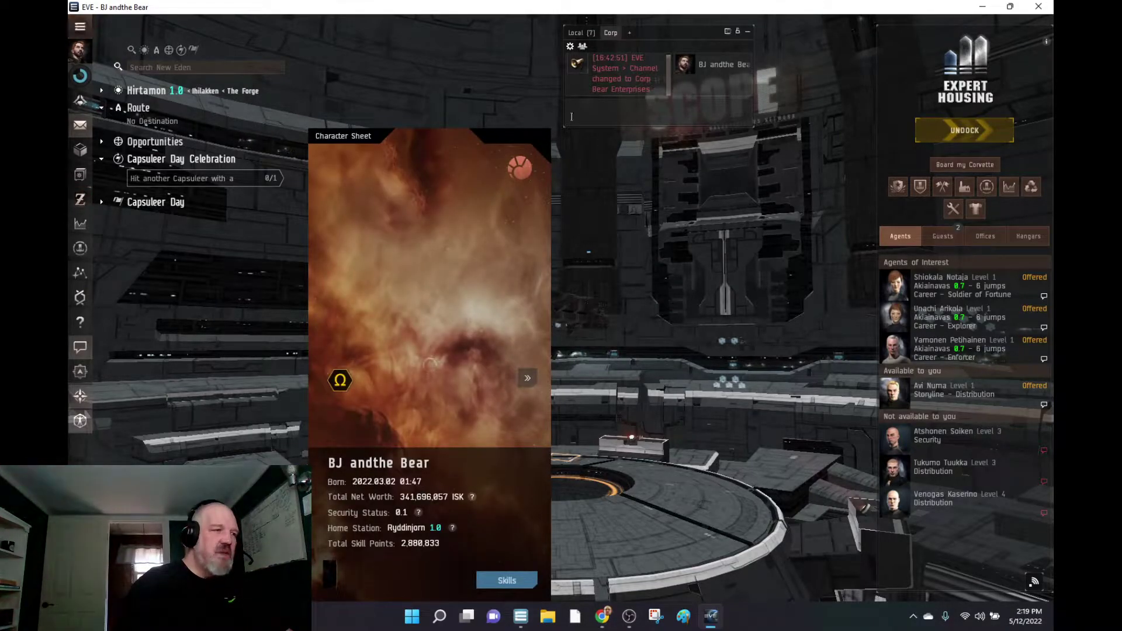
{"action": "left_click", "coordinate": [543, 135]}
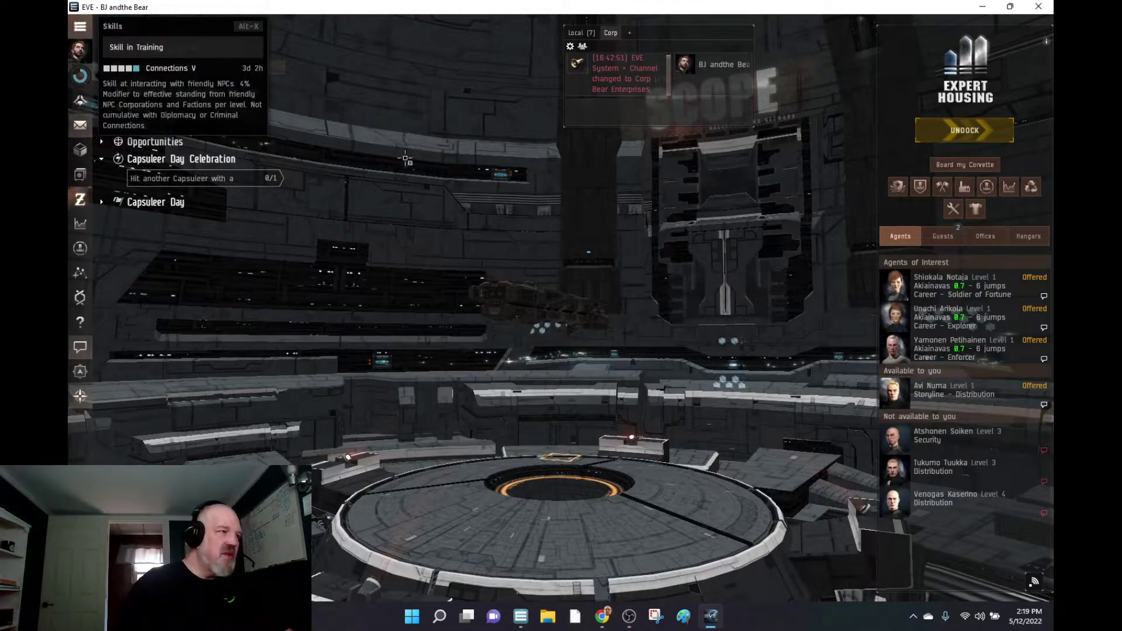
{"action": "mouse_move", "coordinate": [80, 200]}
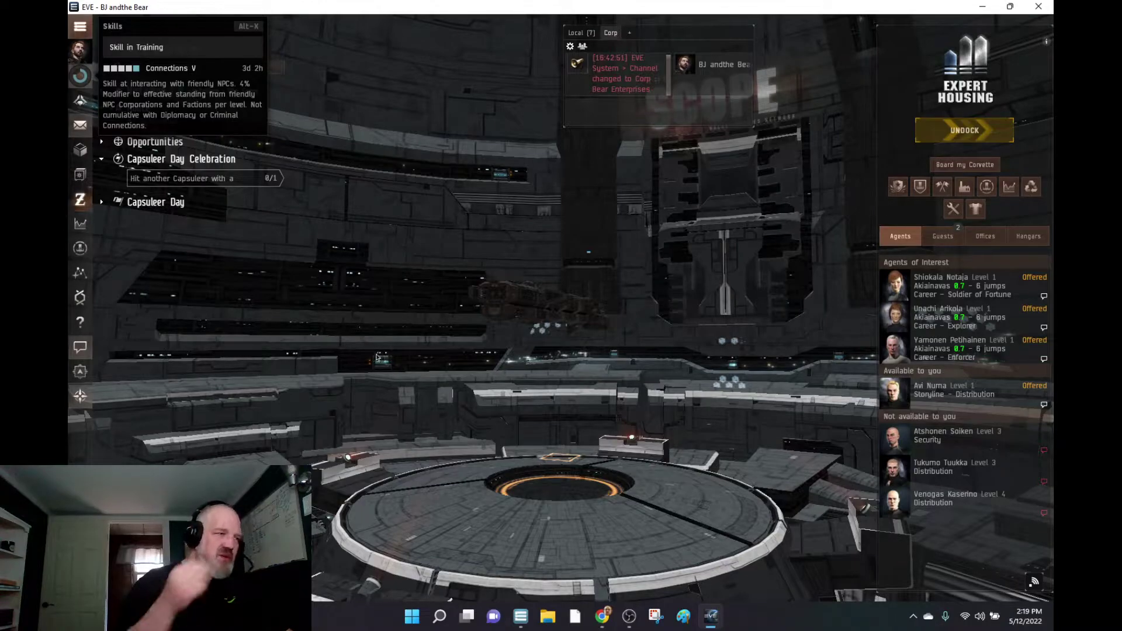
{"action": "key", "text": "alt+x"}
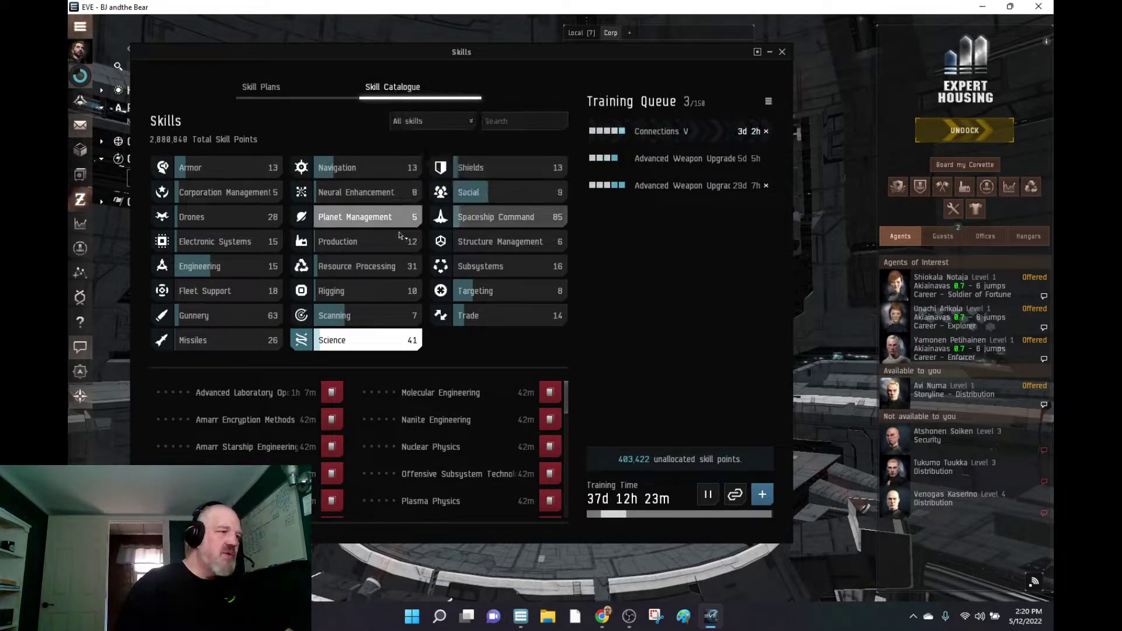
Show the Social category in the Skill Catalogue
{"action": "left_click", "coordinate": [479, 202]}
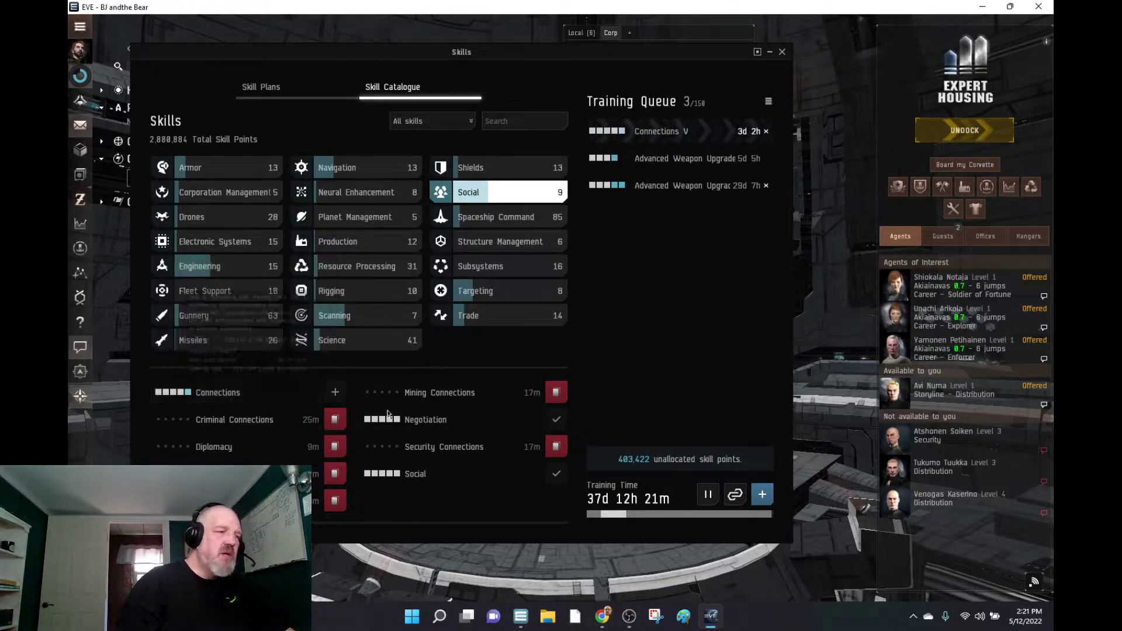
{"action": "mouse_move", "coordinate": [425, 420]}
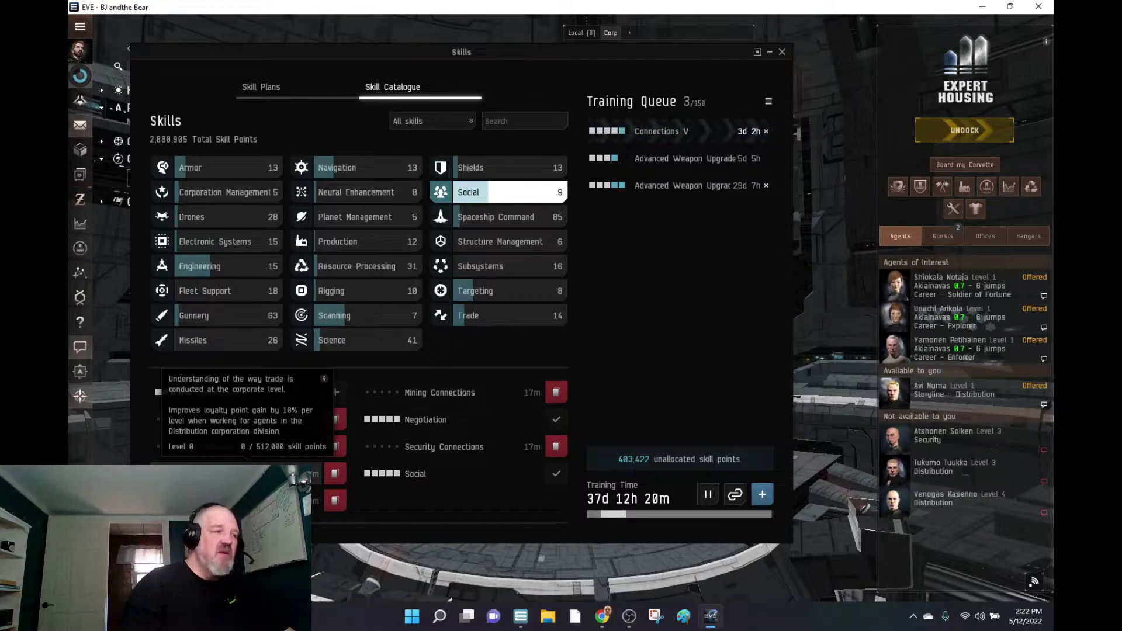
View market details for Distribution Connections, then close the market window
{"action": "right_click", "coordinate": [263, 502]}
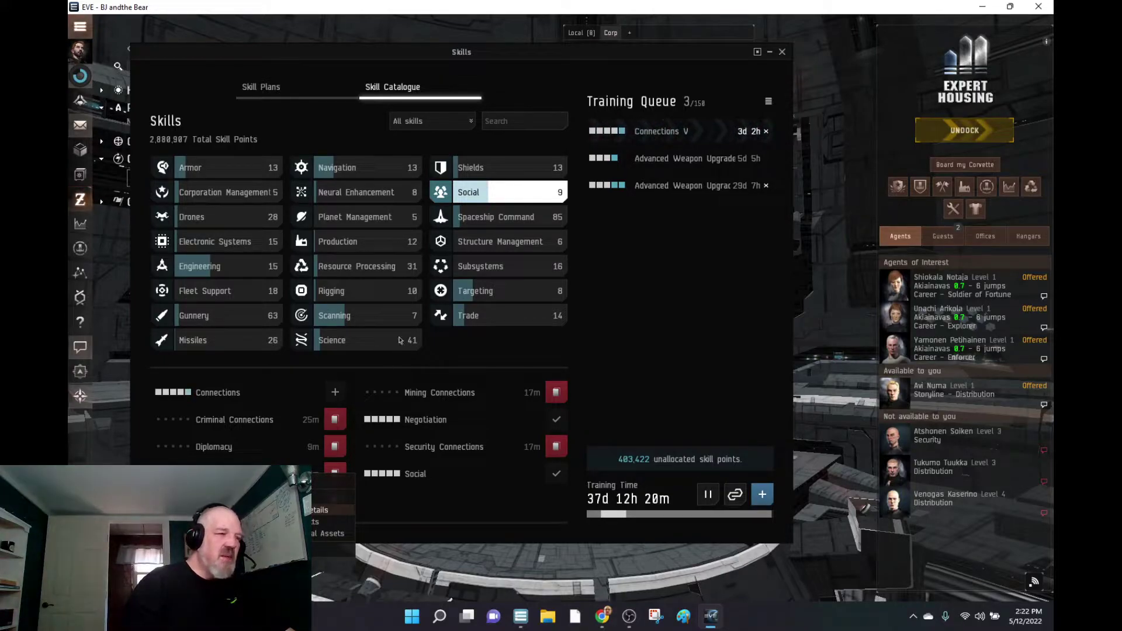
{"action": "left_click", "coordinate": [299, 509]}
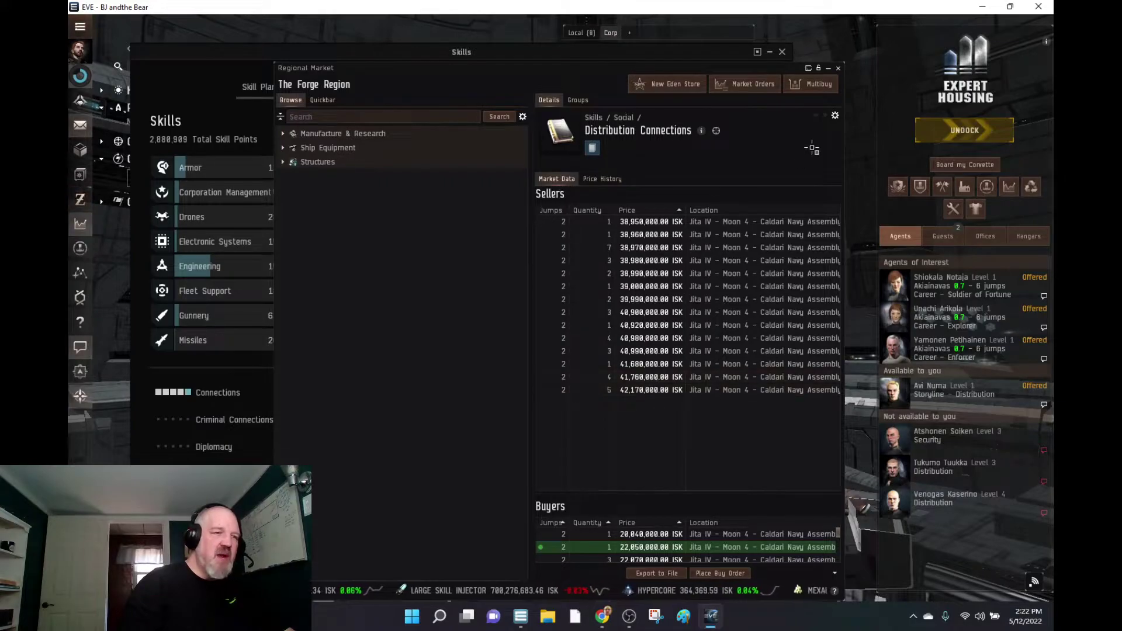
{"action": "left_click", "coordinate": [839, 69]}
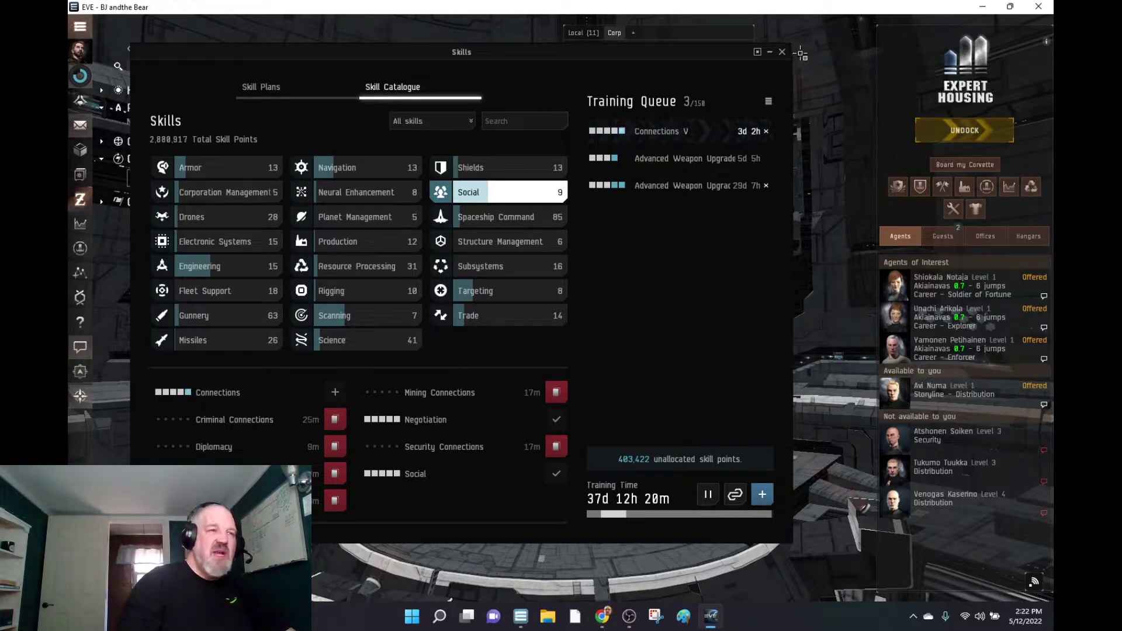
{"action": "left_click", "coordinate": [783, 51]}
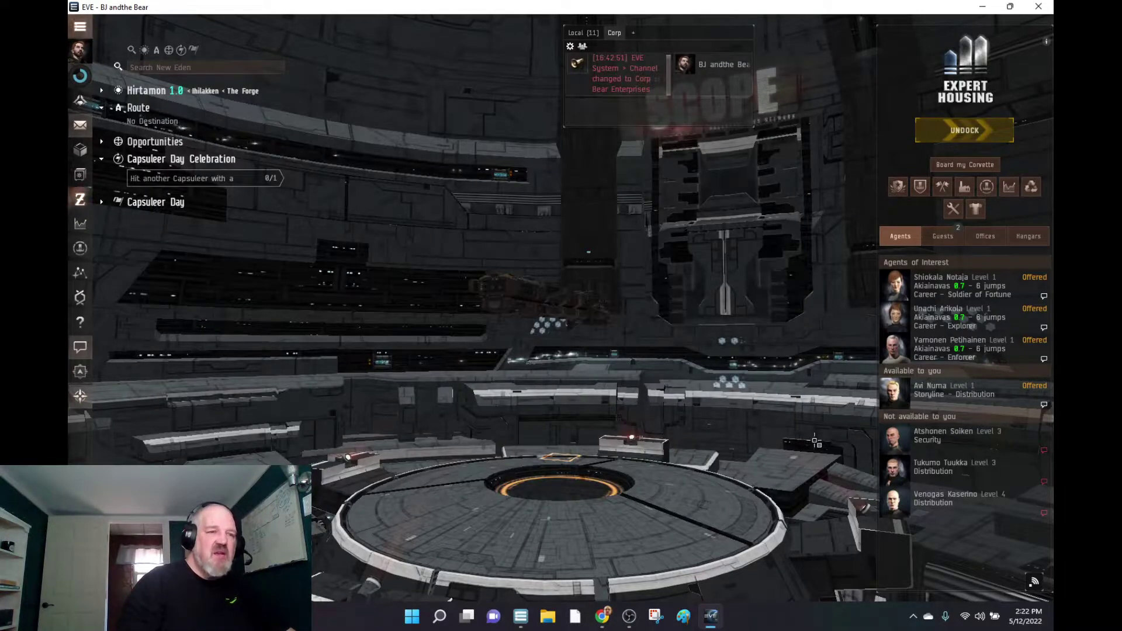
{"action": "double_click", "coordinate": [930, 390]}
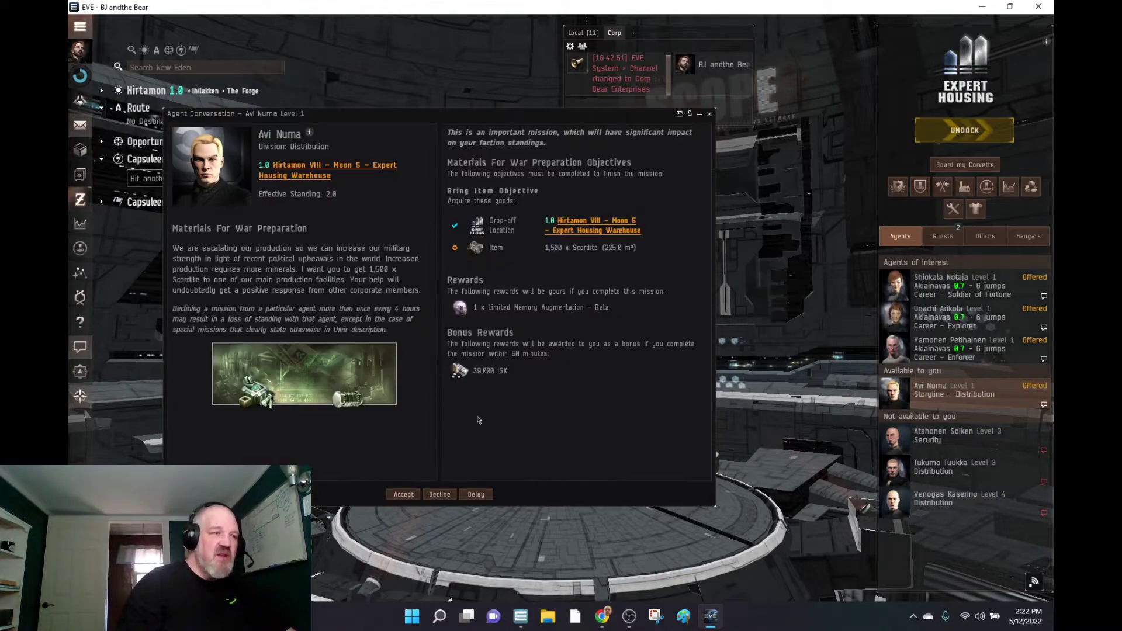
{"action": "mouse_move", "coordinate": [439, 263]}
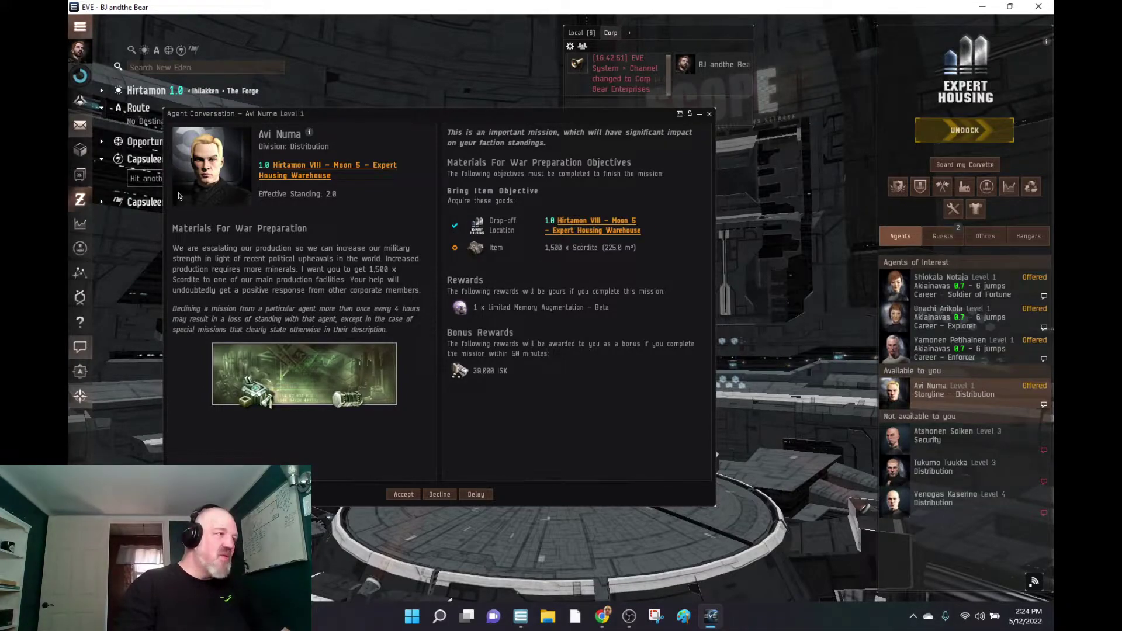
Read Avi Numa's 1,500 Scordite offer, then open The Forge regional market with Alt+R
{"action": "key", "text": "alt+r"}
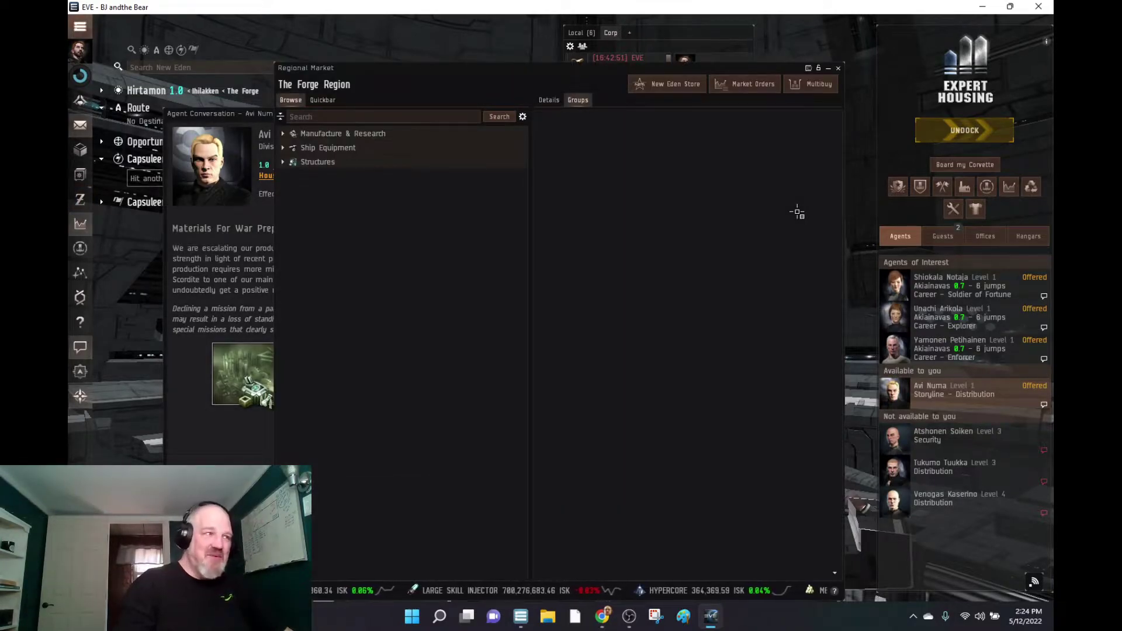
Search the market for 'scordite', correcting the mistyped name
{"action": "left_click", "coordinate": [335, 118]}
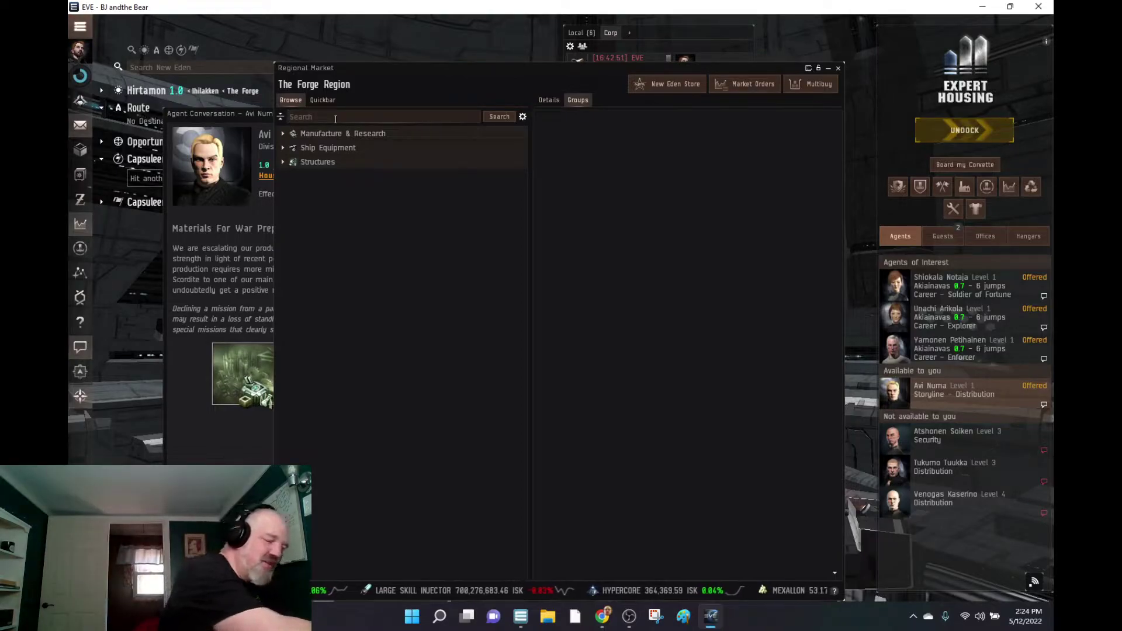
{"action": "type", "text": "scordit"}
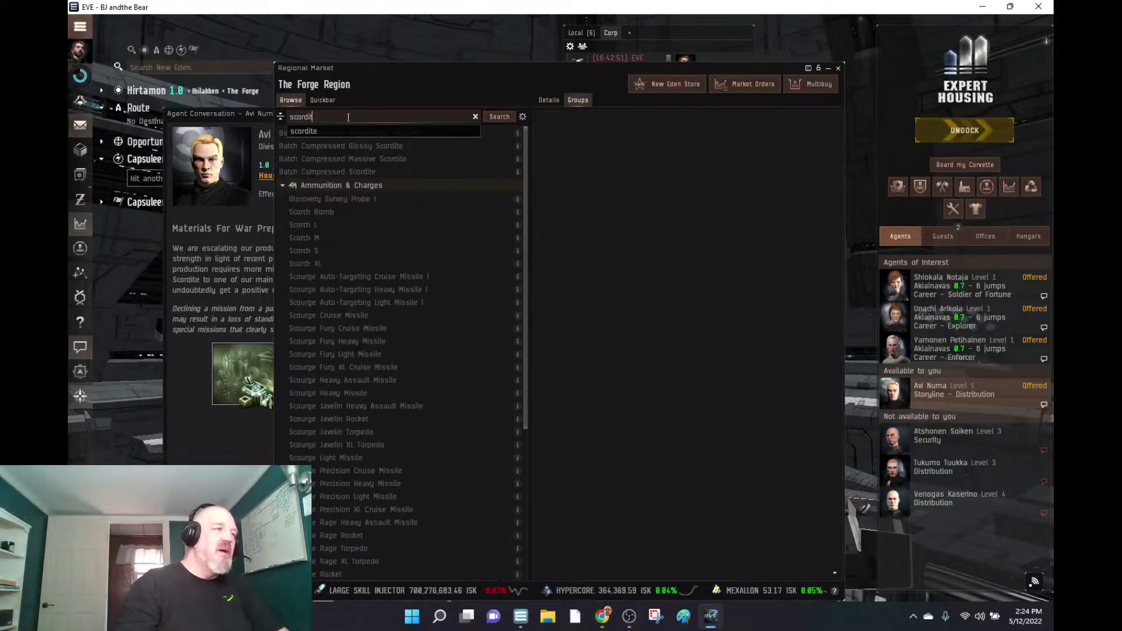
{"action": "type", "text": "r"}
{"action": "key", "text": "Return"}
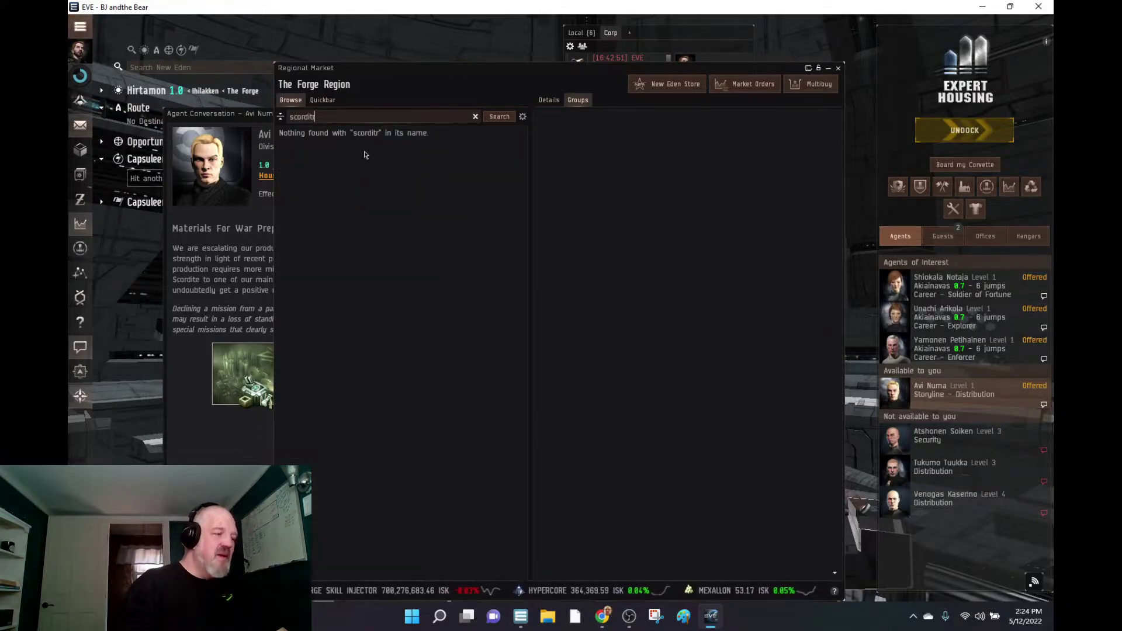
{"action": "key", "text": "BackSpace"}
{"action": "type", "text": "e"}
{"action": "key", "text": "Return"}
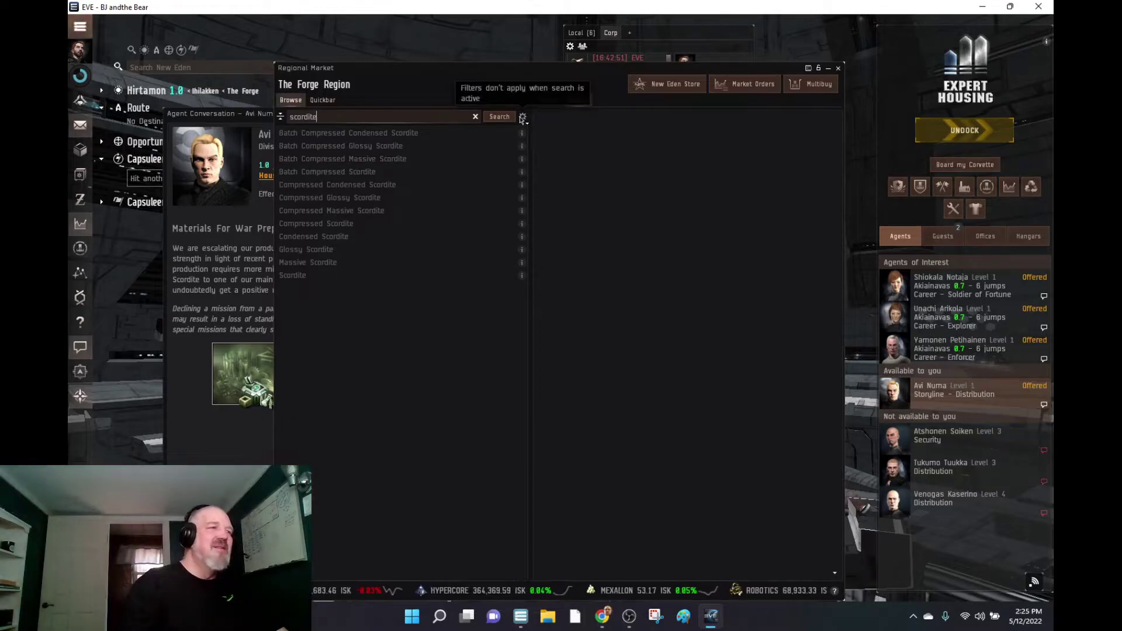
Widen the market range to Region and show Scordite orders, cheapest 8.23 ISK
{"action": "left_click", "coordinate": [475, 117]}
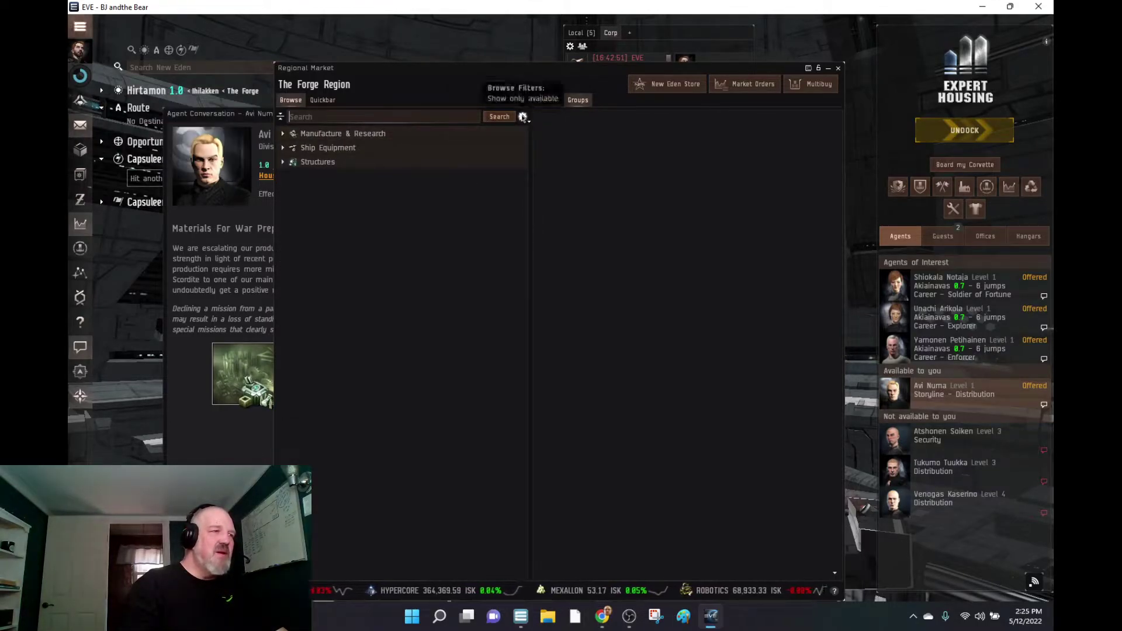
{"action": "left_click", "coordinate": [523, 116]}
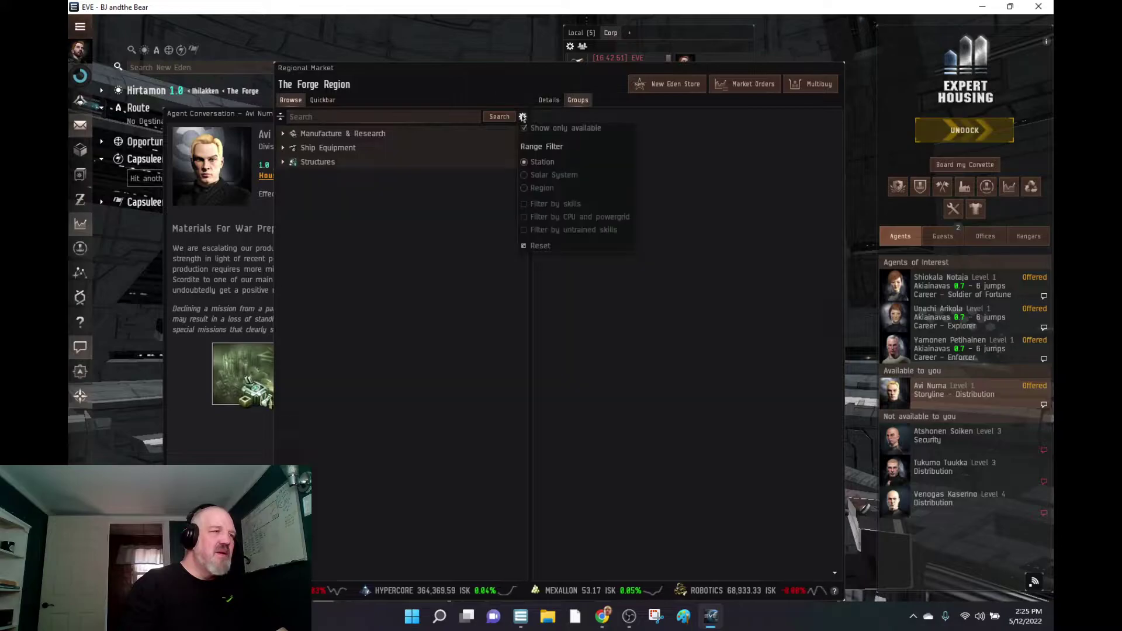
{"action": "left_click", "coordinate": [540, 187]}
{"action": "left_click", "coordinate": [321, 117]}
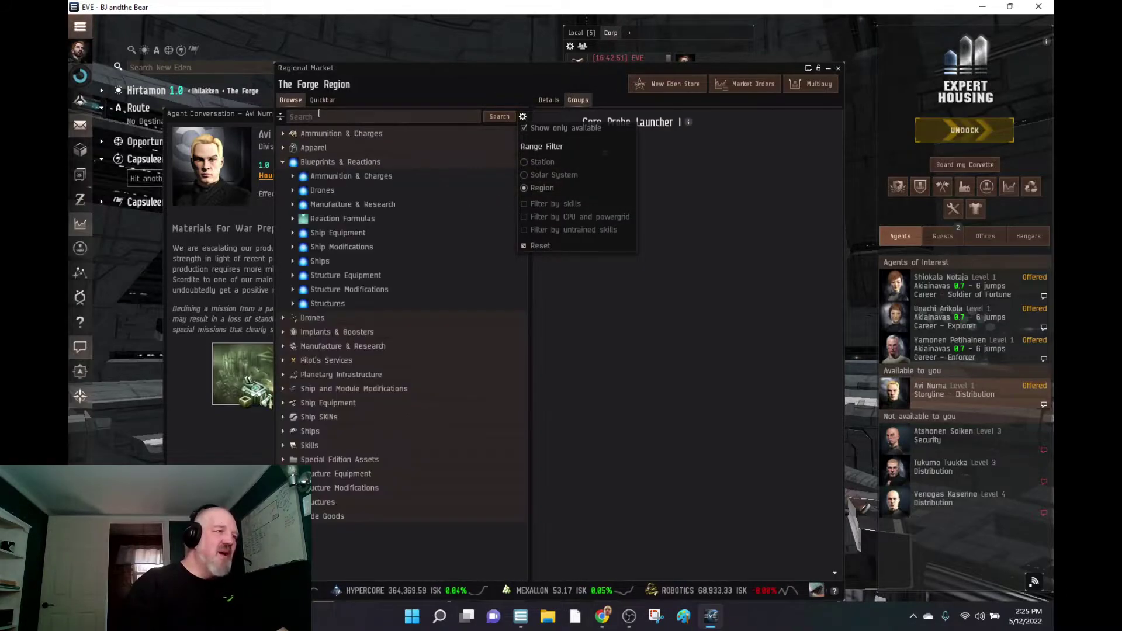
{"action": "type", "text": "scordite"}
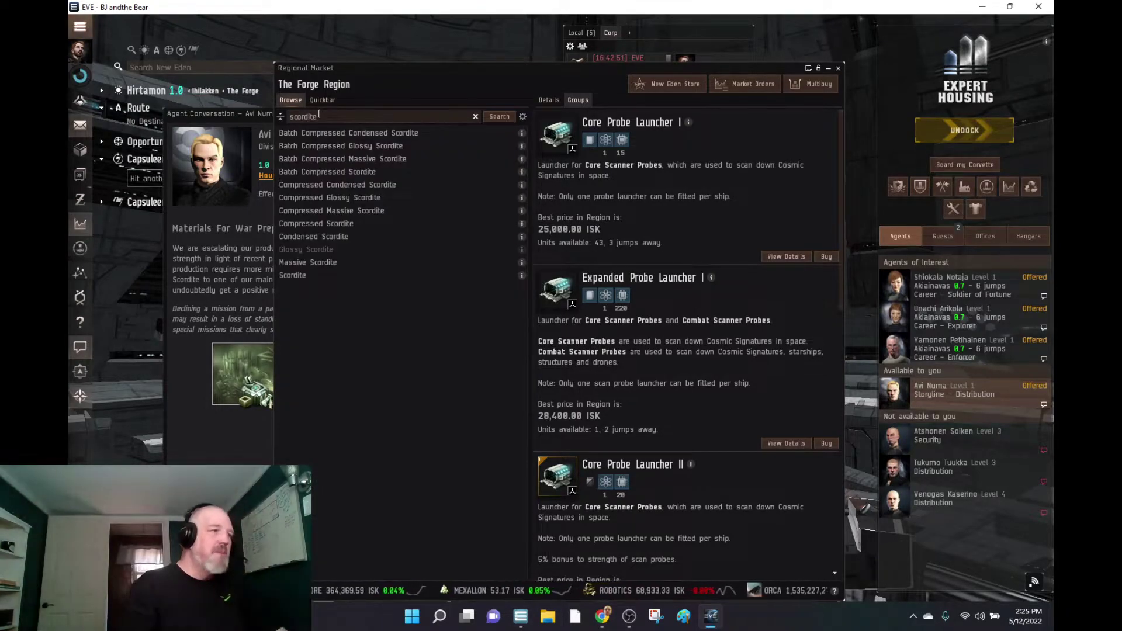
{"action": "left_click", "coordinate": [293, 275]}
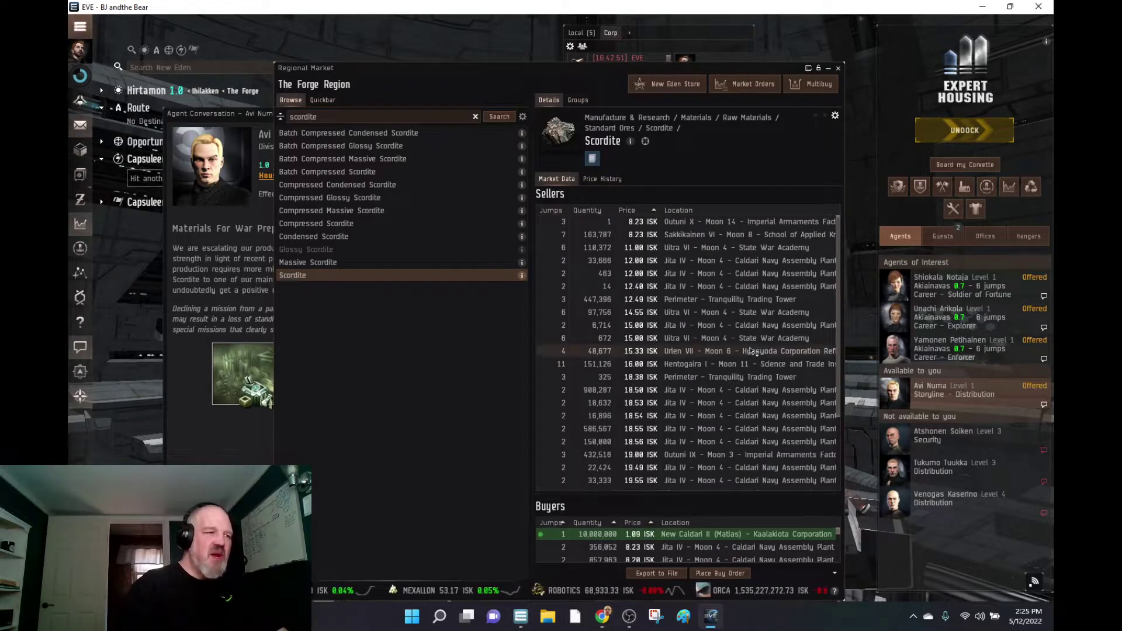
{"action": "scroll", "coordinate": [725, 345], "scroll_direction": "down", "scroll_amount": 5}
{"action": "scroll", "coordinate": [719, 341], "scroll_direction": "up", "scroll_amount": 3}
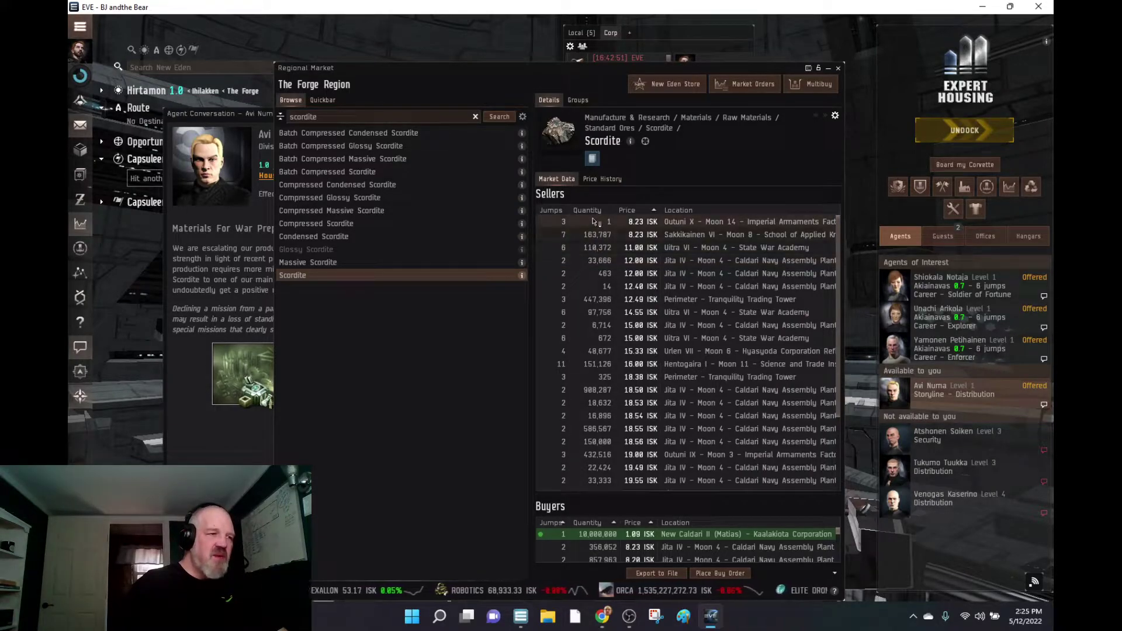
Set the Jita IV - Moon 4 seller as destination and buy 1,500 Scordite for 18,000 ISK
{"action": "right_click", "coordinate": [609, 262]}
{"action": "mouse_move", "coordinate": [634, 301]}
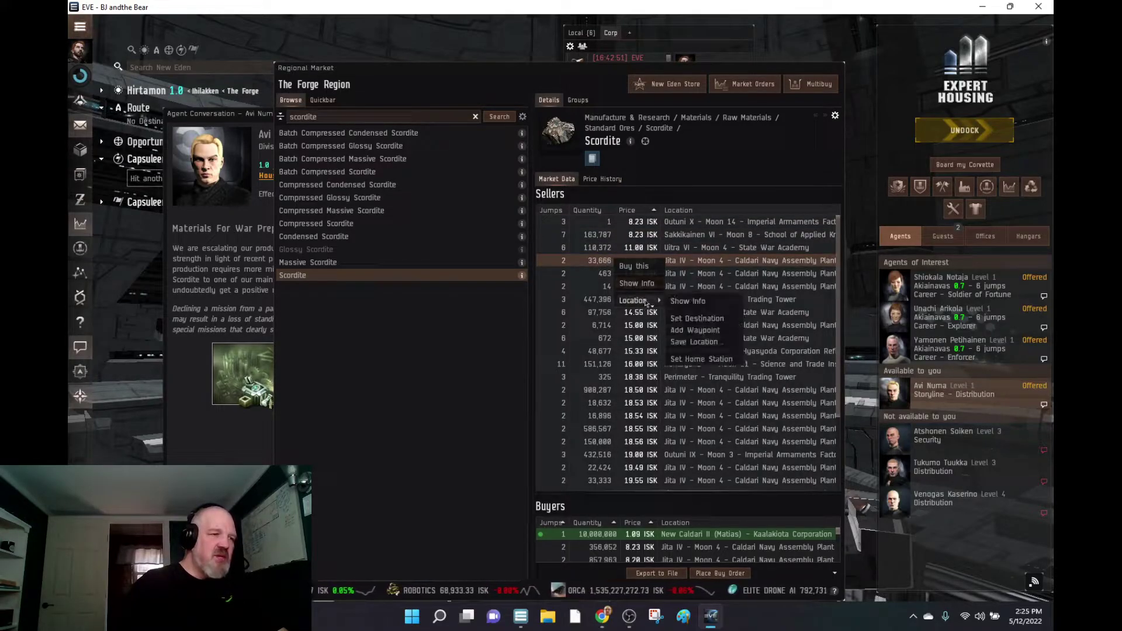
{"action": "left_click", "coordinate": [698, 318]}
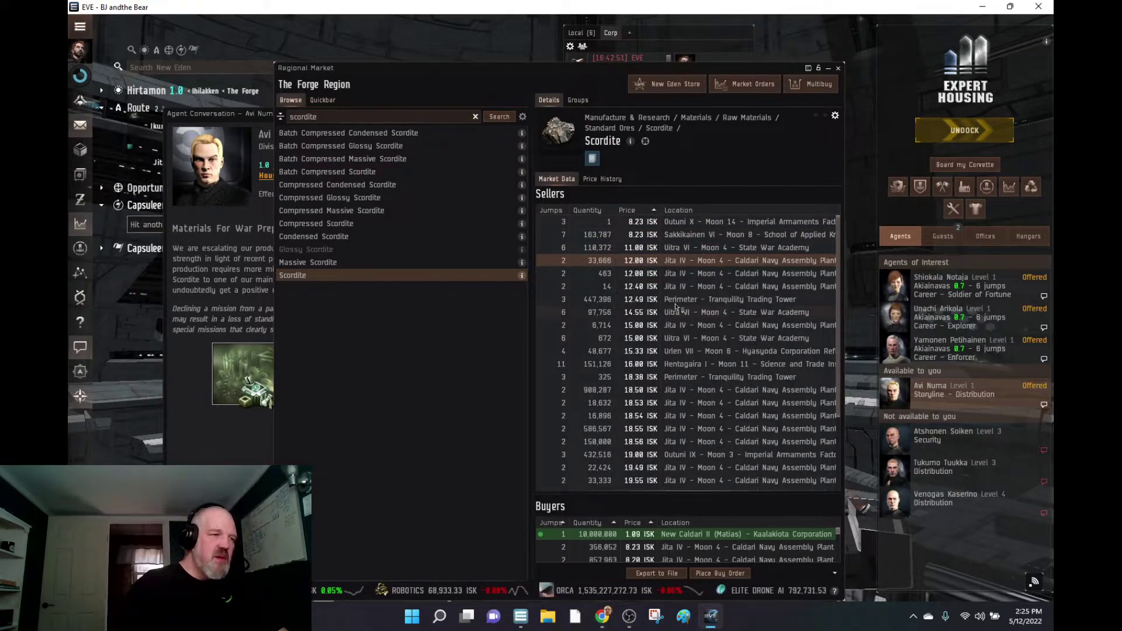
{"action": "right_click", "coordinate": [628, 266]}
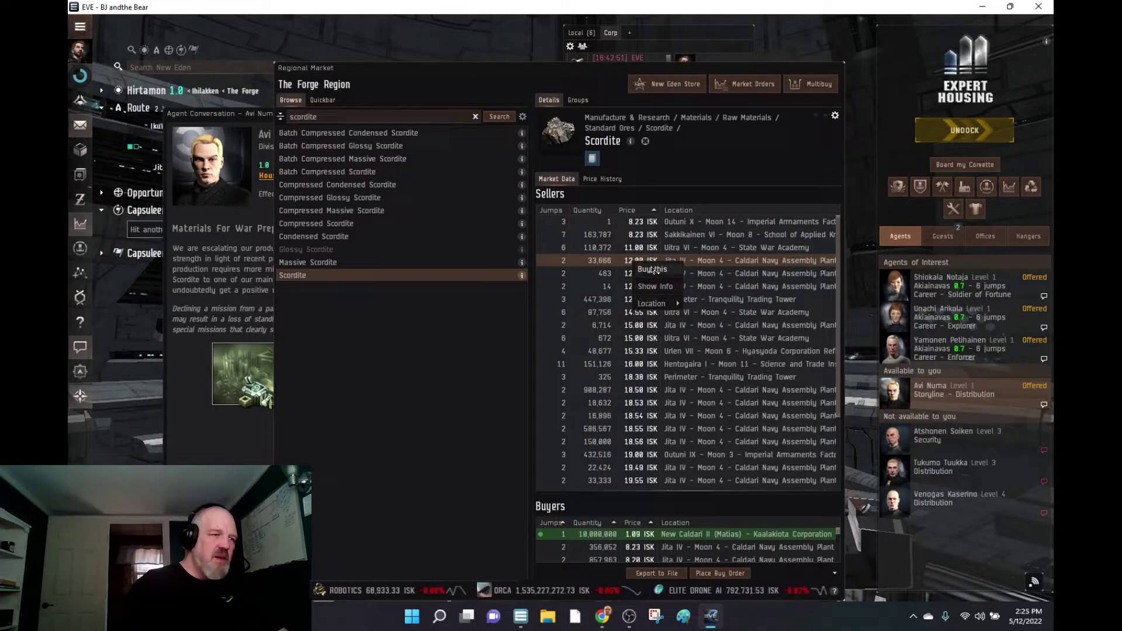
{"action": "left_click", "coordinate": [653, 271]}
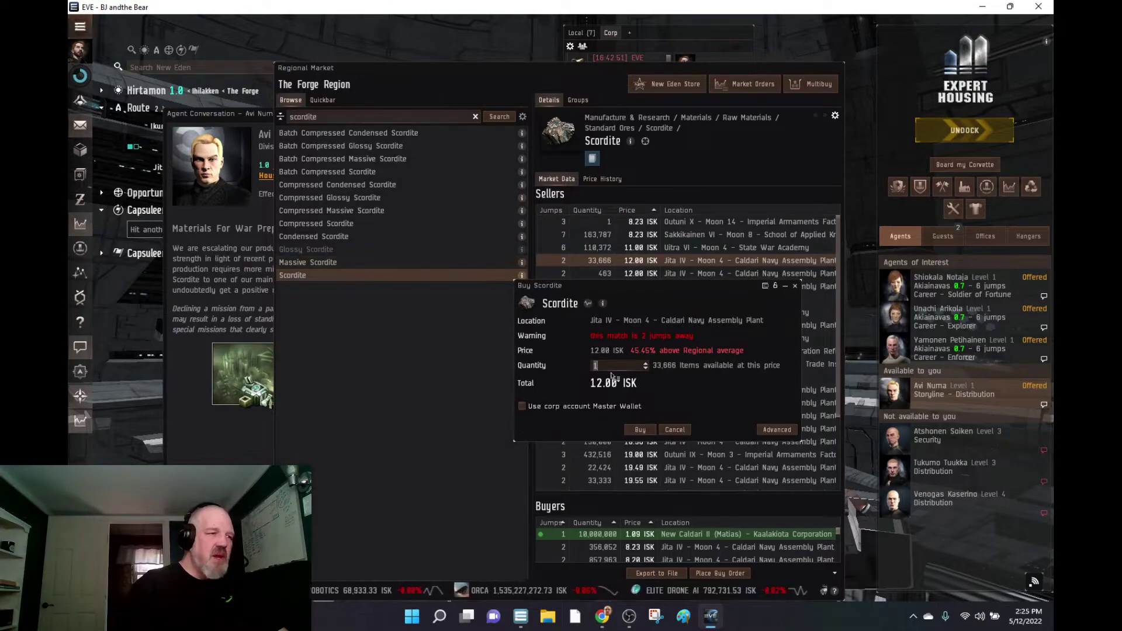
{"action": "type", "text": ",500"}
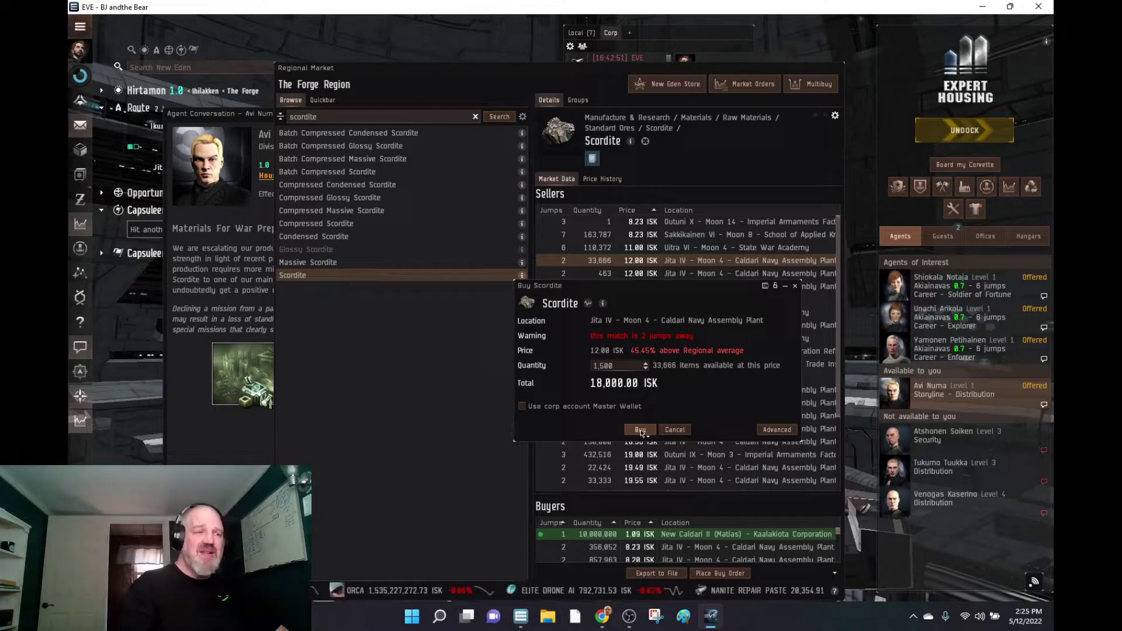
{"action": "left_click", "coordinate": [640, 430]}
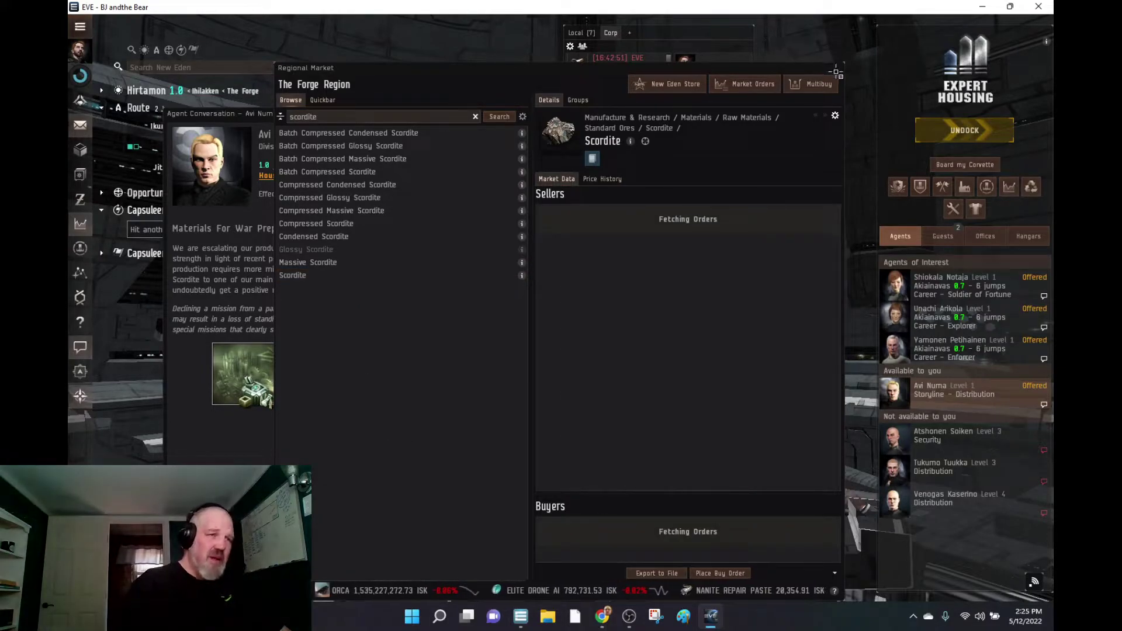
Accept Materials For War Preparation from Avi Numa and undock the ship at Hirtamon
{"action": "left_click", "coordinate": [839, 68]}
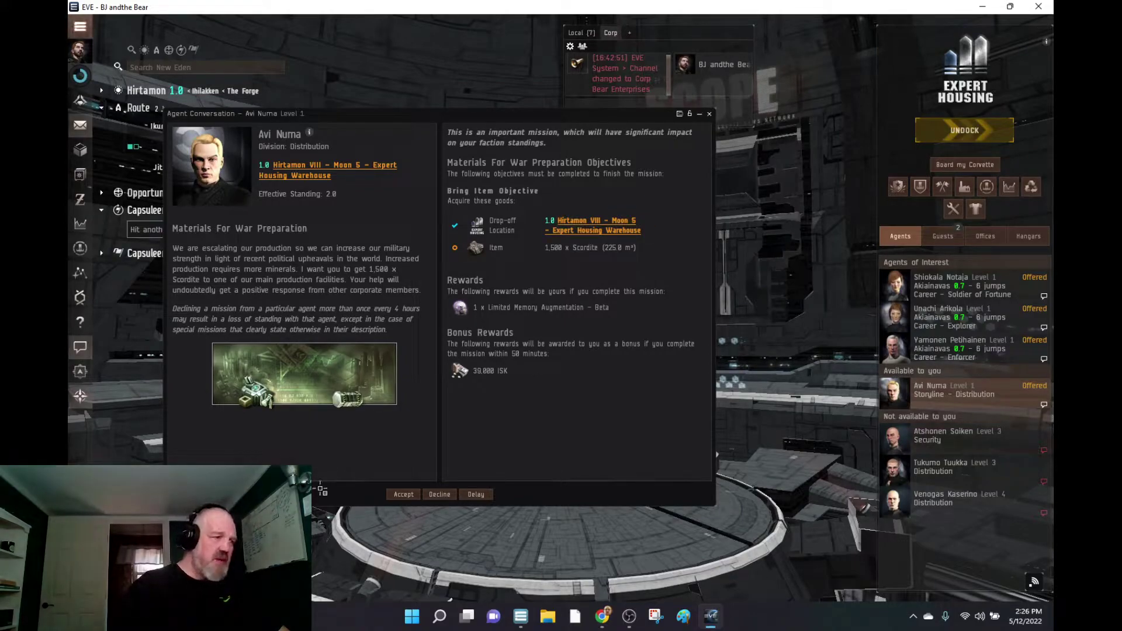
{"action": "left_click", "coordinate": [402, 495]}
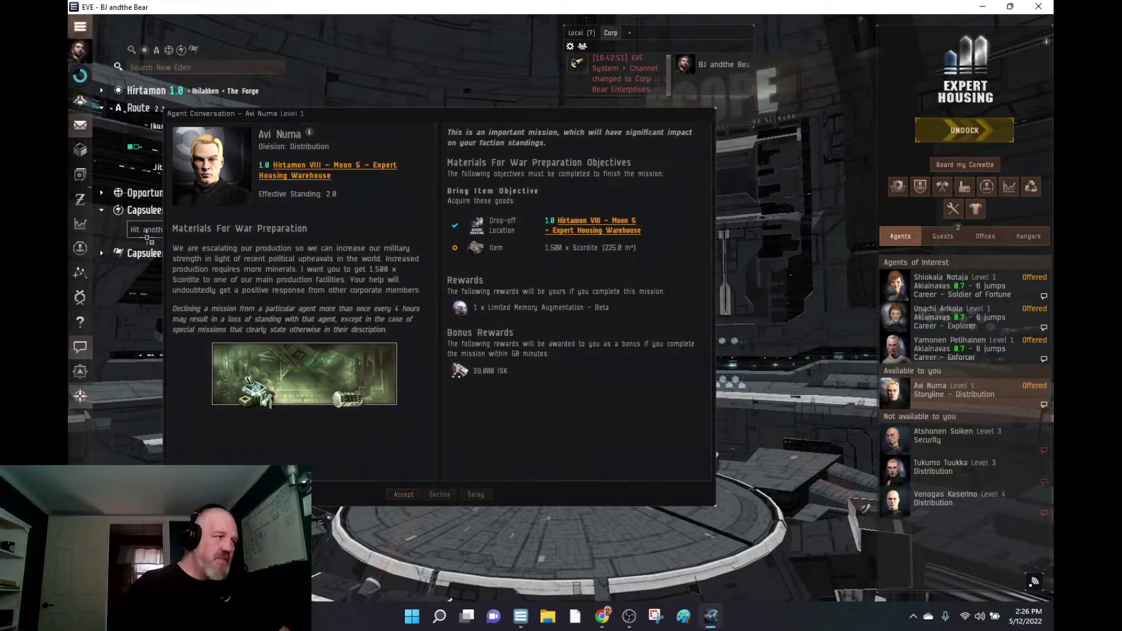
{"action": "left_click", "coordinate": [965, 132]}
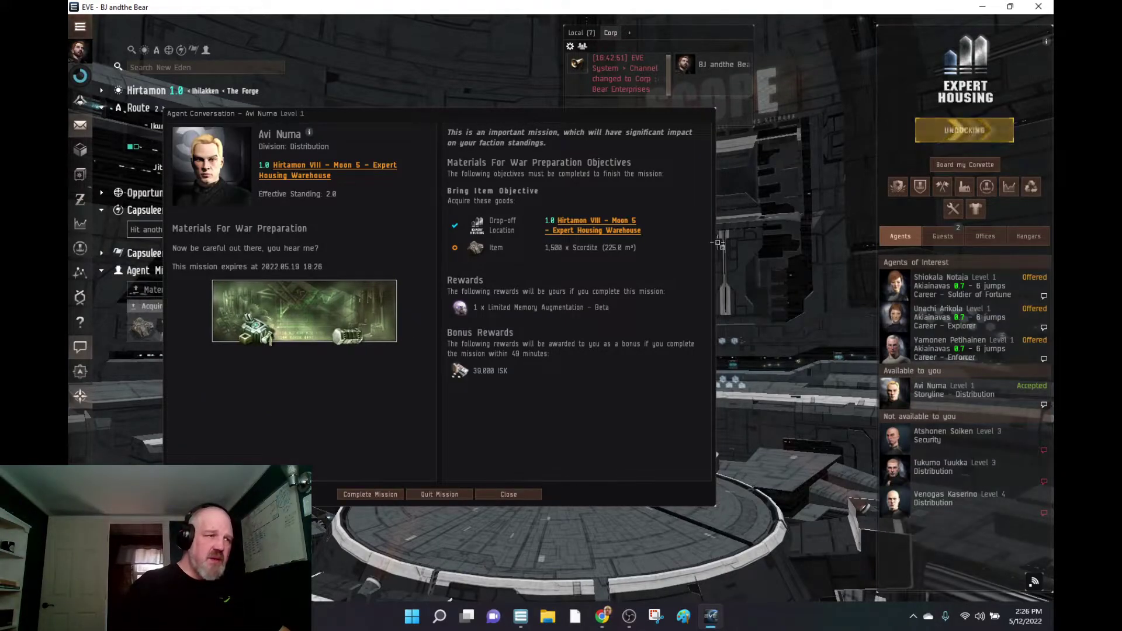
{"action": "left_click", "coordinate": [708, 114]}
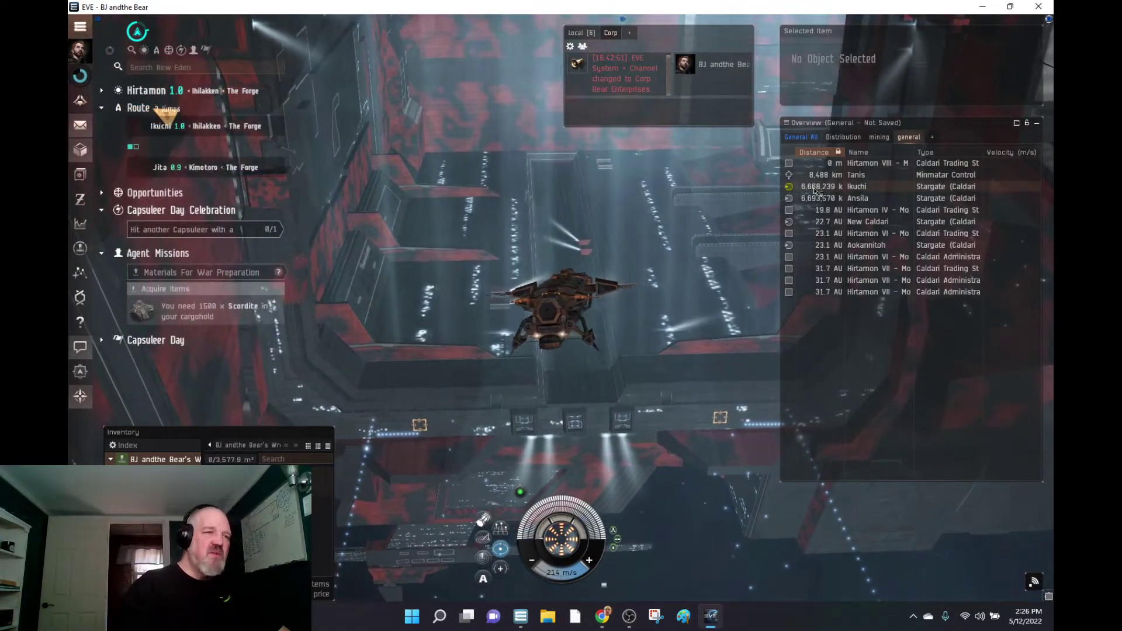
Jump through the Ikuchi stargate from its Overview menu
{"action": "right_click", "coordinate": [823, 187]}
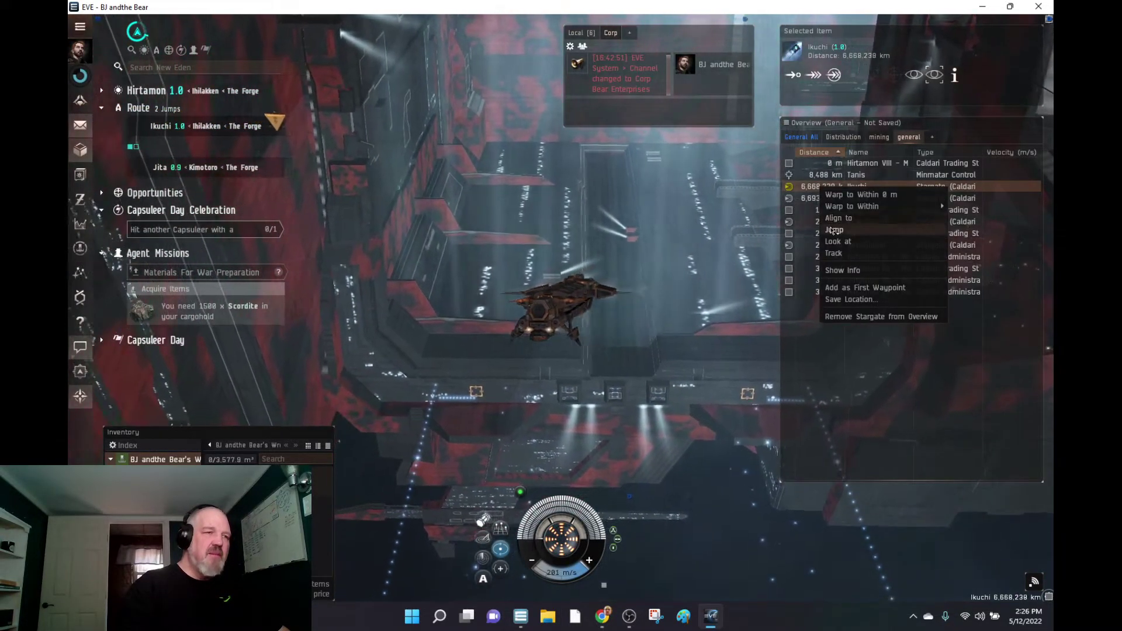
{"action": "left_click", "coordinate": [446, 233]}
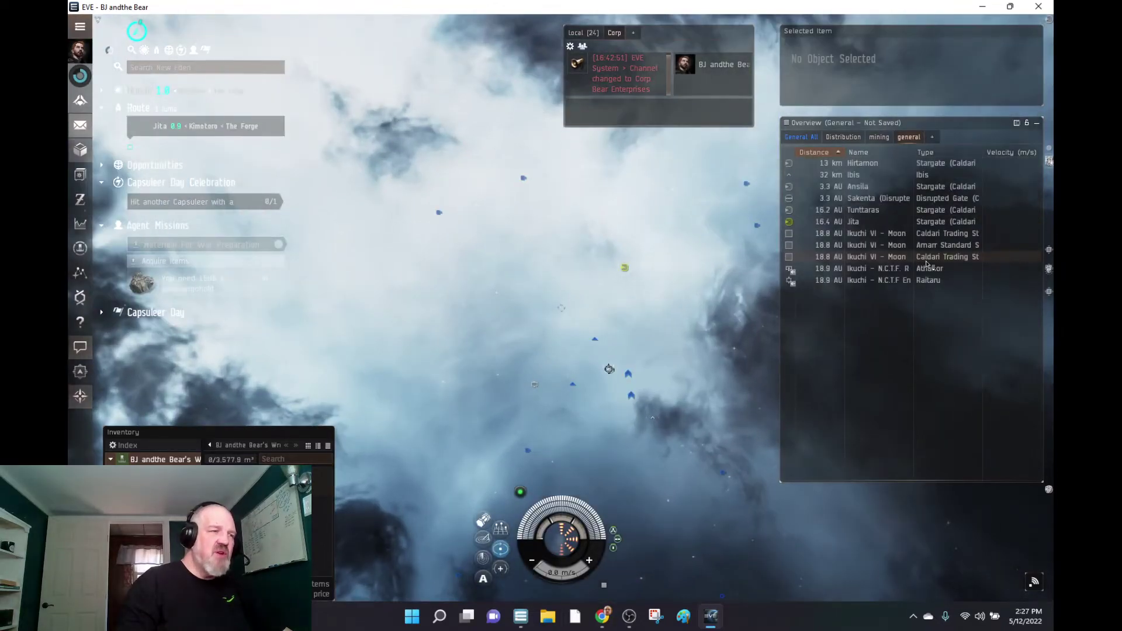
Select the Jita stargate in the Overview and bring up its jump actions
{"action": "left_click", "coordinate": [912, 222]}
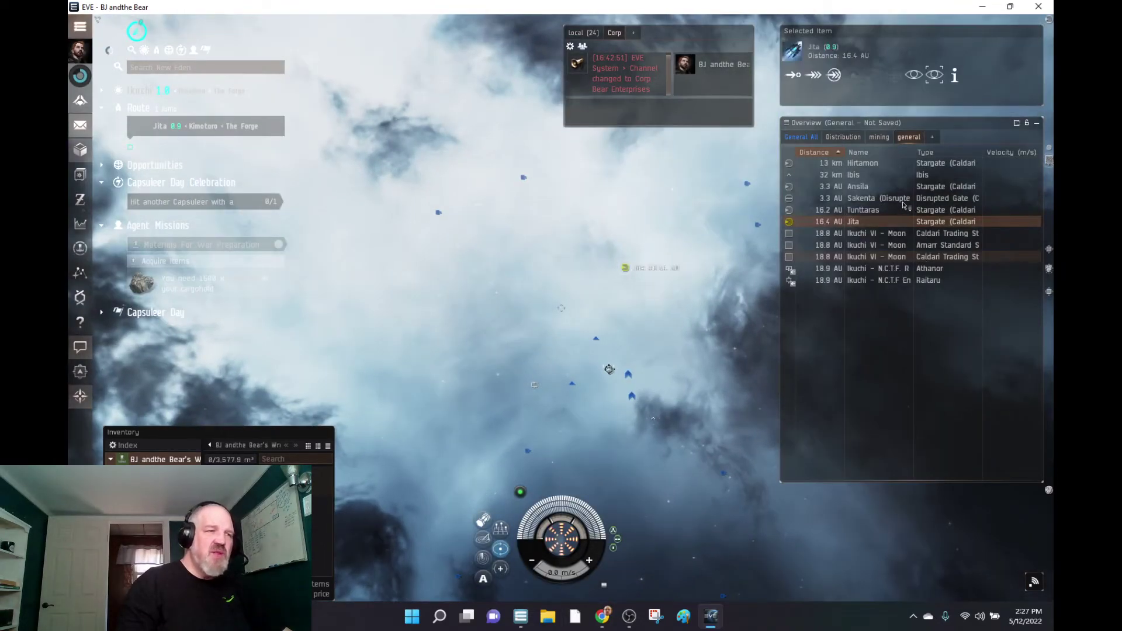
{"action": "right_click", "coordinate": [850, 225]}
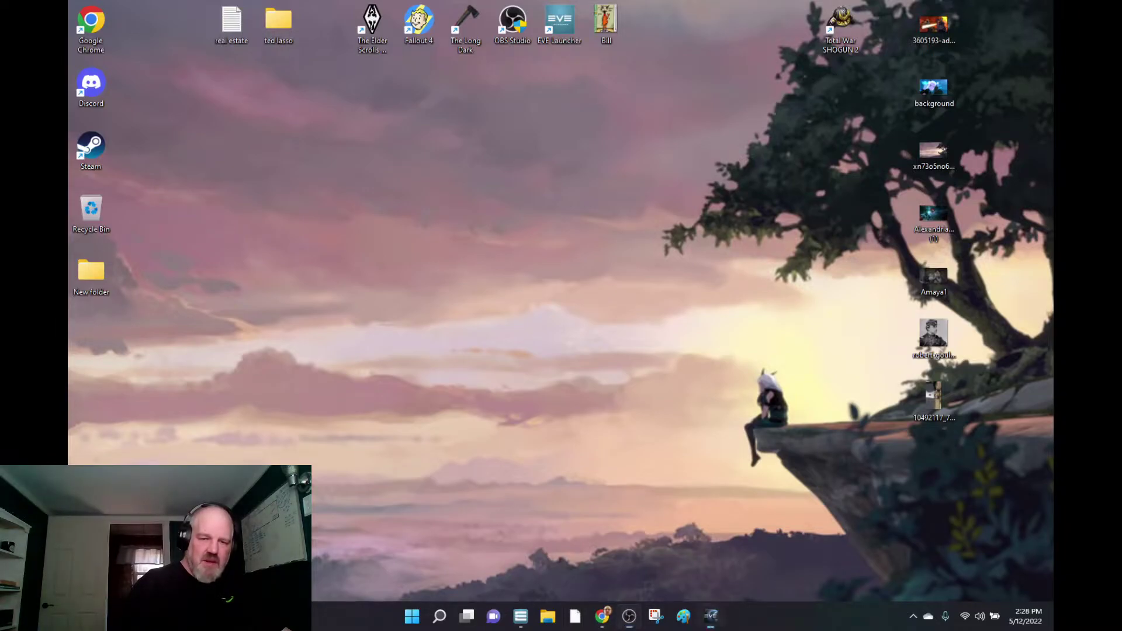
Return to the EVE client window with Alt+Tab
{"action": "key", "text": "alt+Tab"}
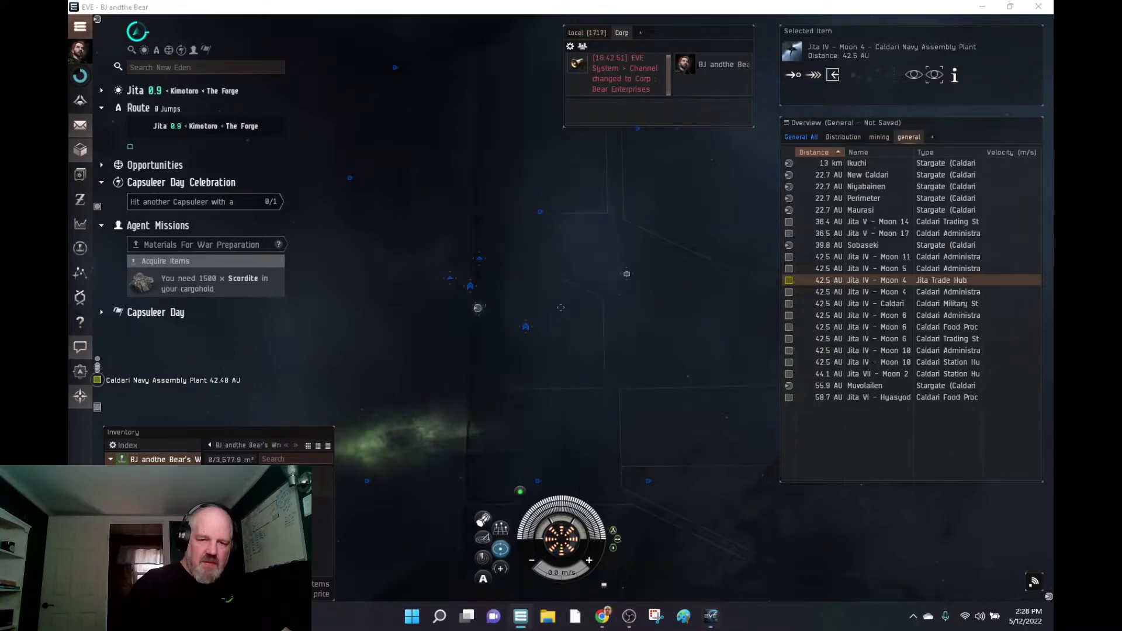
Dock at Jita IV - Moon 4 Caldari Navy Assembly Plant from its Overview menu
{"action": "right_click", "coordinate": [822, 283]}
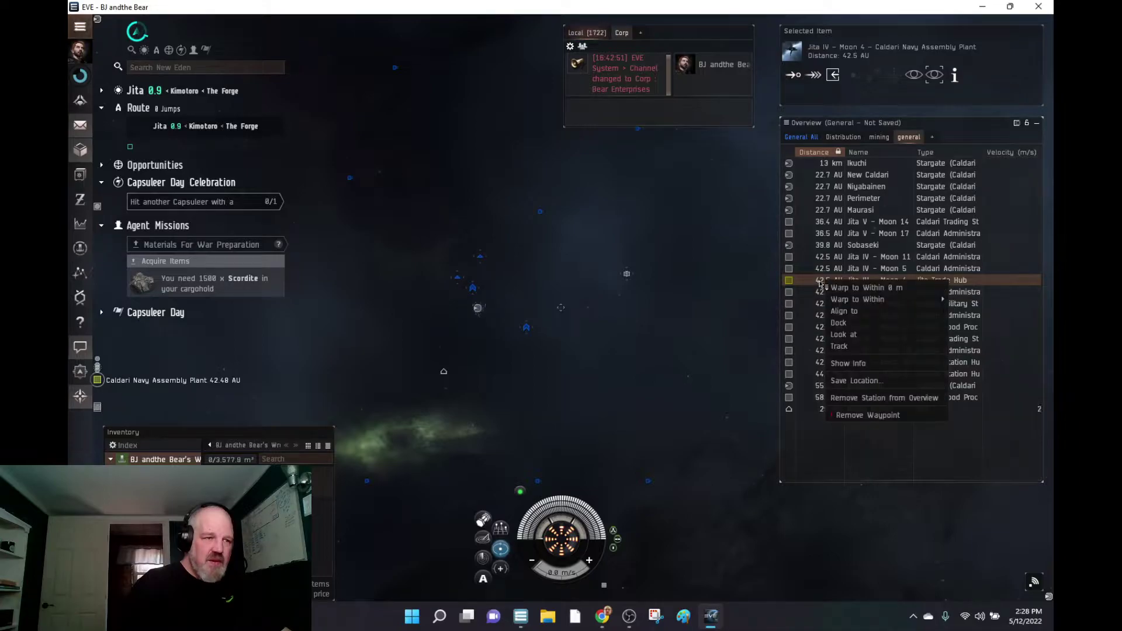
{"action": "left_click", "coordinate": [847, 324]}
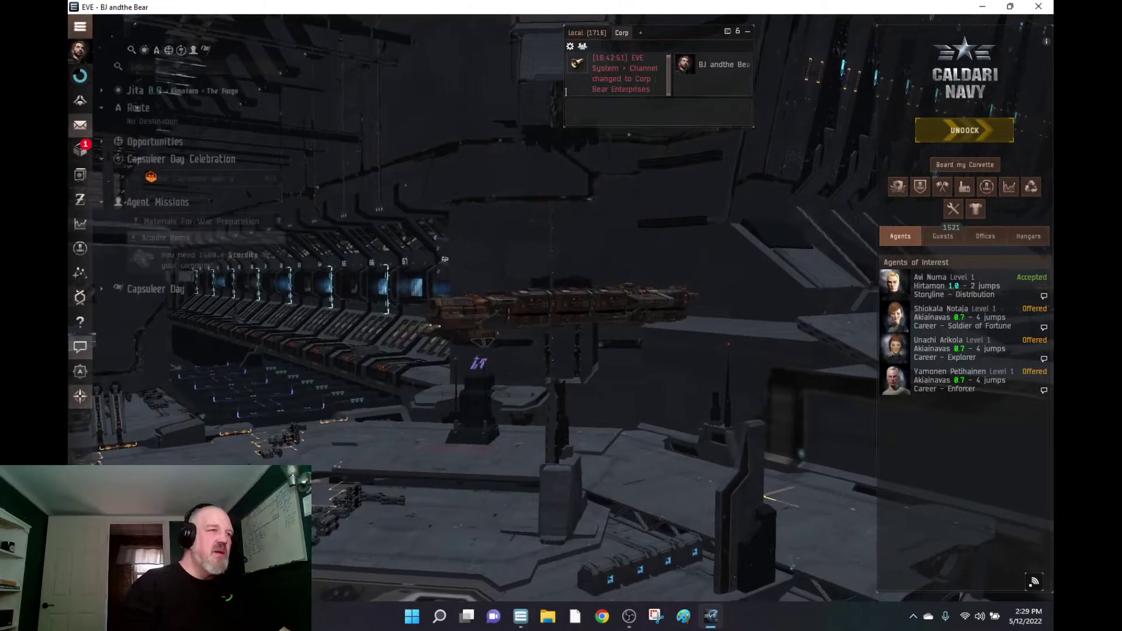
Load the 1,500 Scordite from the item hangar into the Wreathe's cargo hold
{"action": "left_click", "coordinate": [587, 33]}
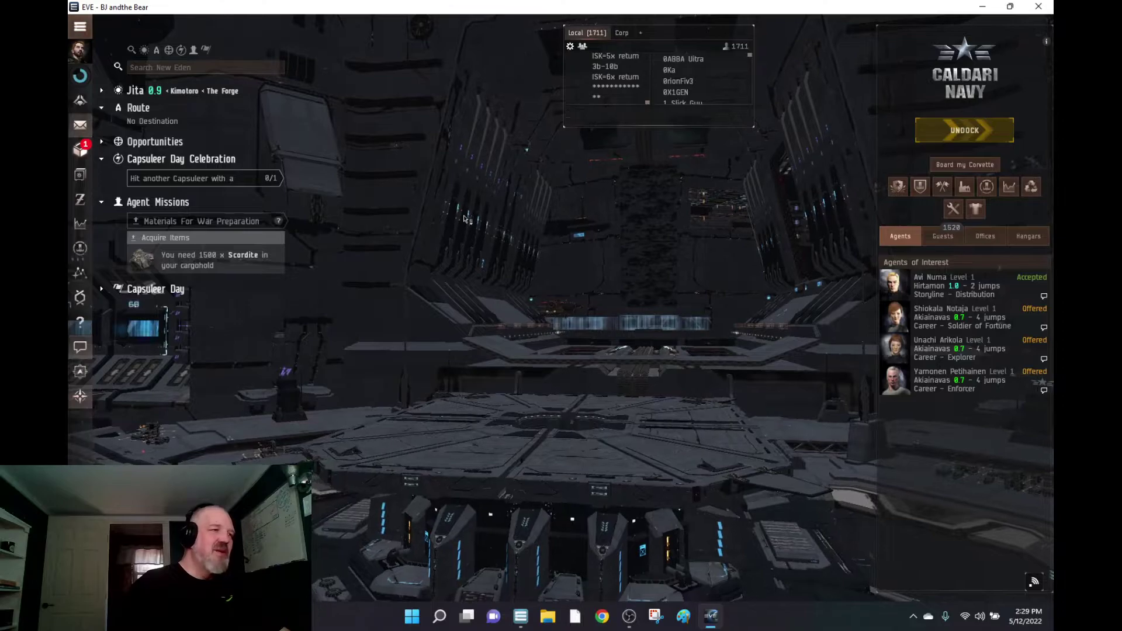
{"action": "key", "text": "alt+c"}
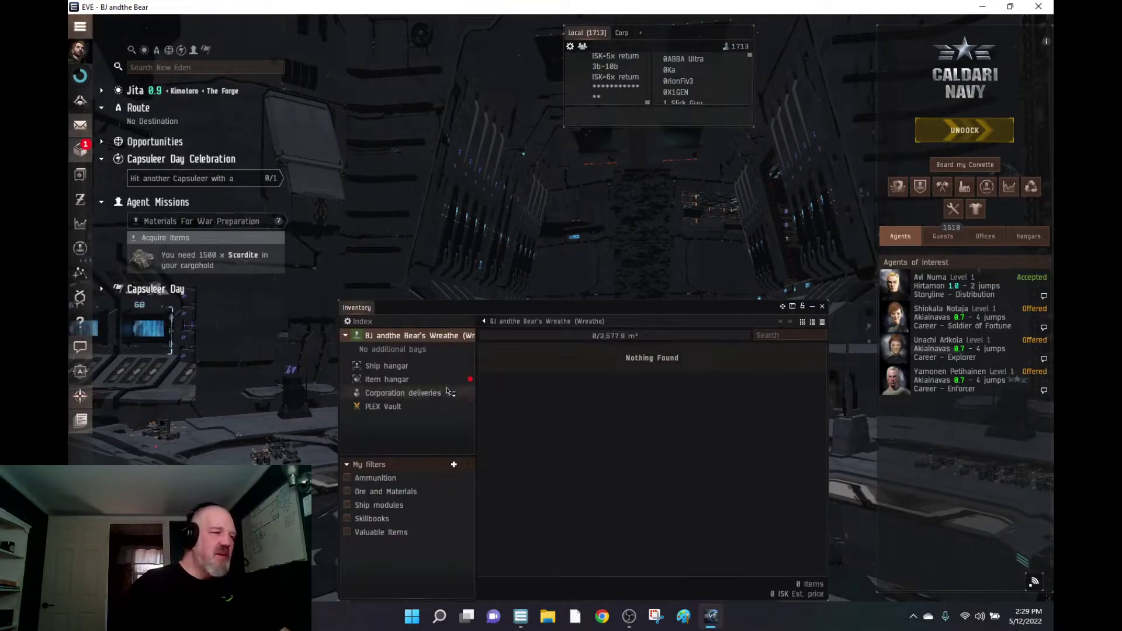
{"action": "left_click", "coordinate": [452, 382]}
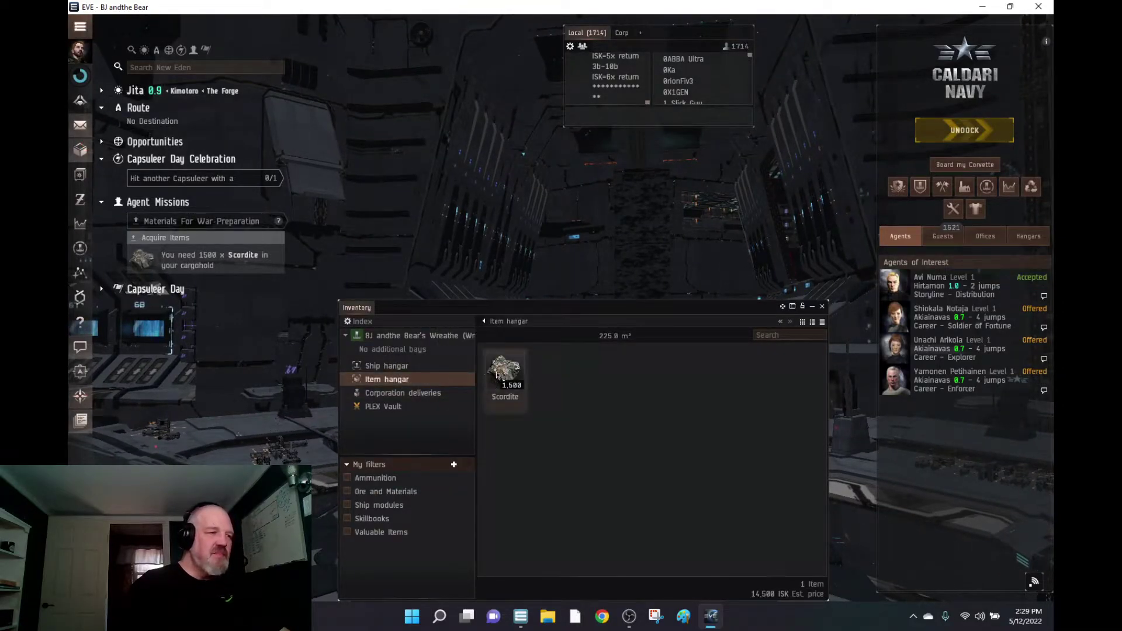
{"action": "left_click_drag", "start_coordinate": [517, 377], "coordinate": [408, 336]}
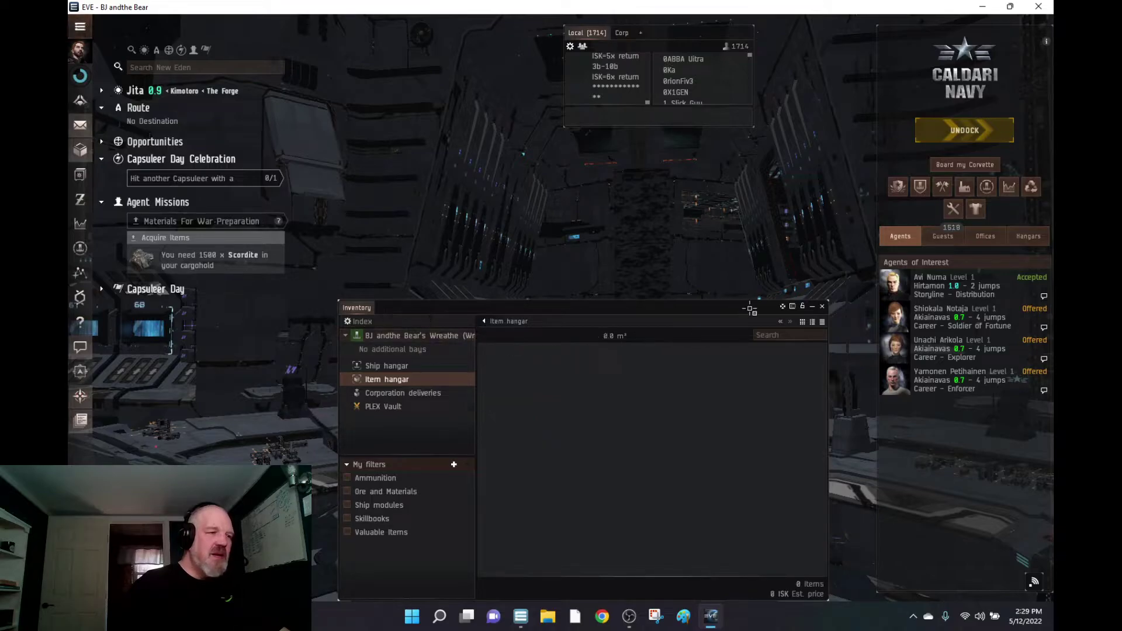
{"action": "left_click", "coordinate": [813, 307]}
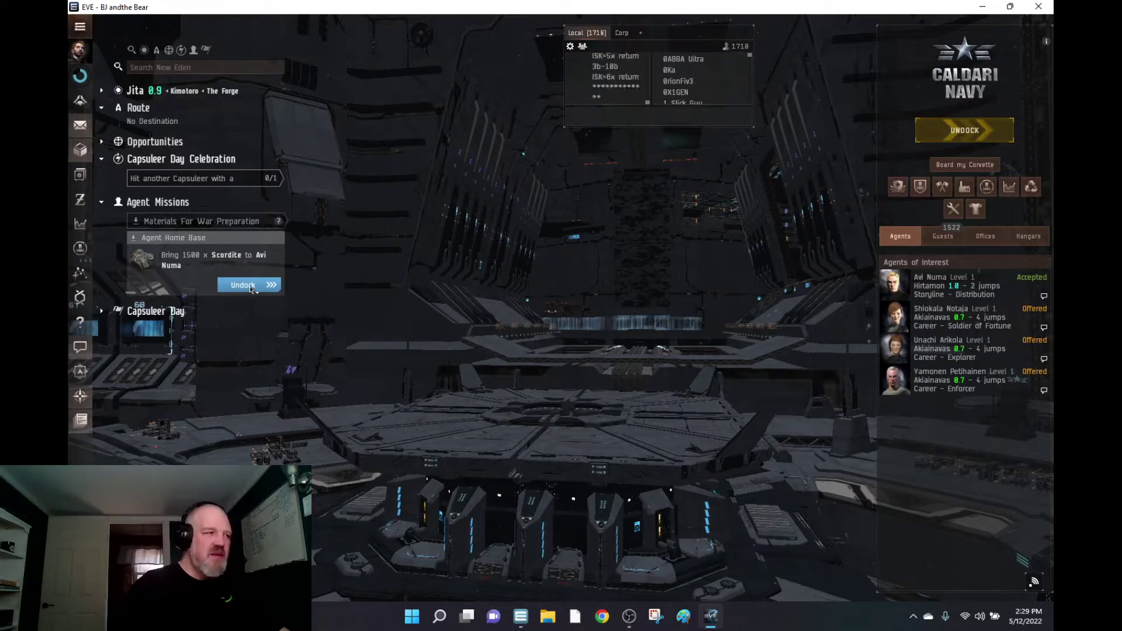
Route to the mission's delivery station and jump through the New Caldari stargate
{"action": "left_click", "coordinate": [252, 288]}
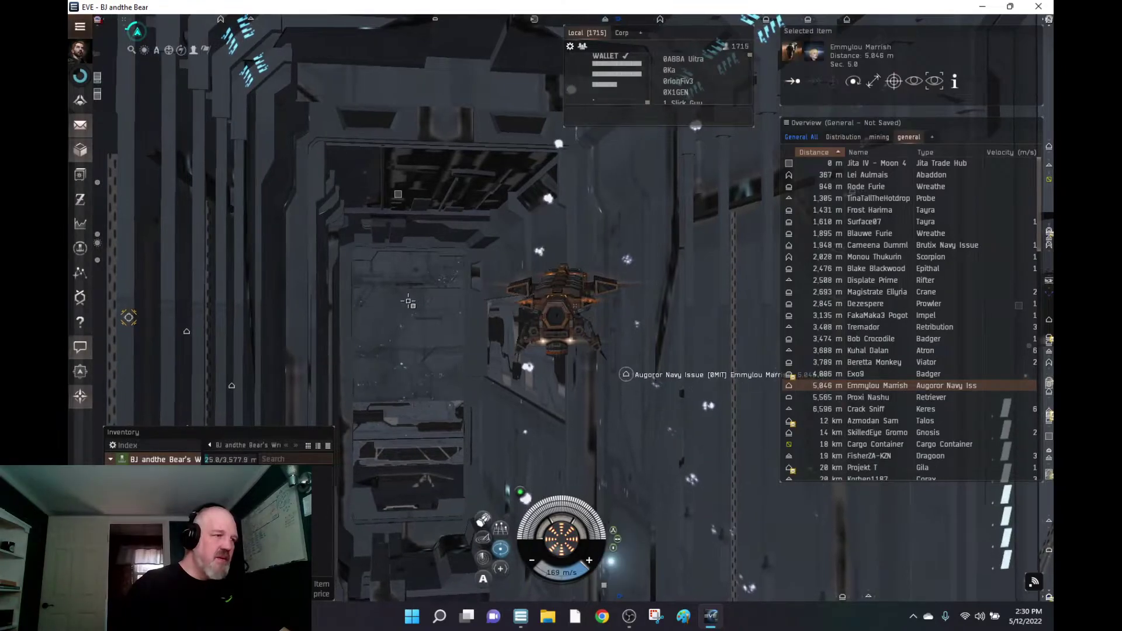
{"action": "scroll", "coordinate": [281, 288], "scroll_direction": "down", "scroll_amount": 5}
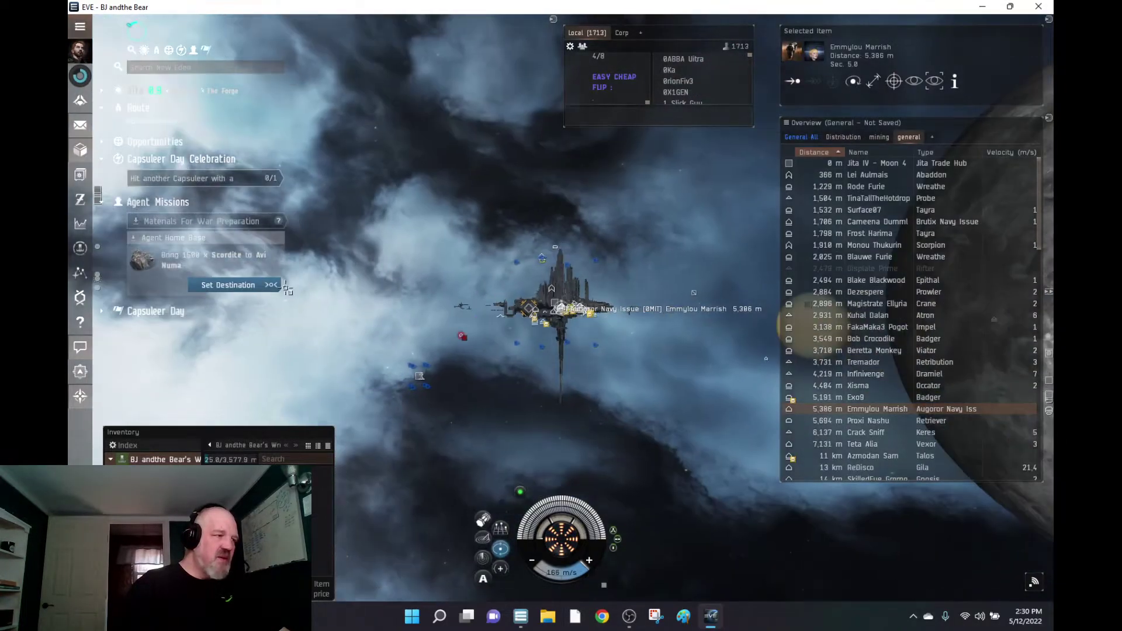
{"action": "left_click", "coordinate": [266, 288]}
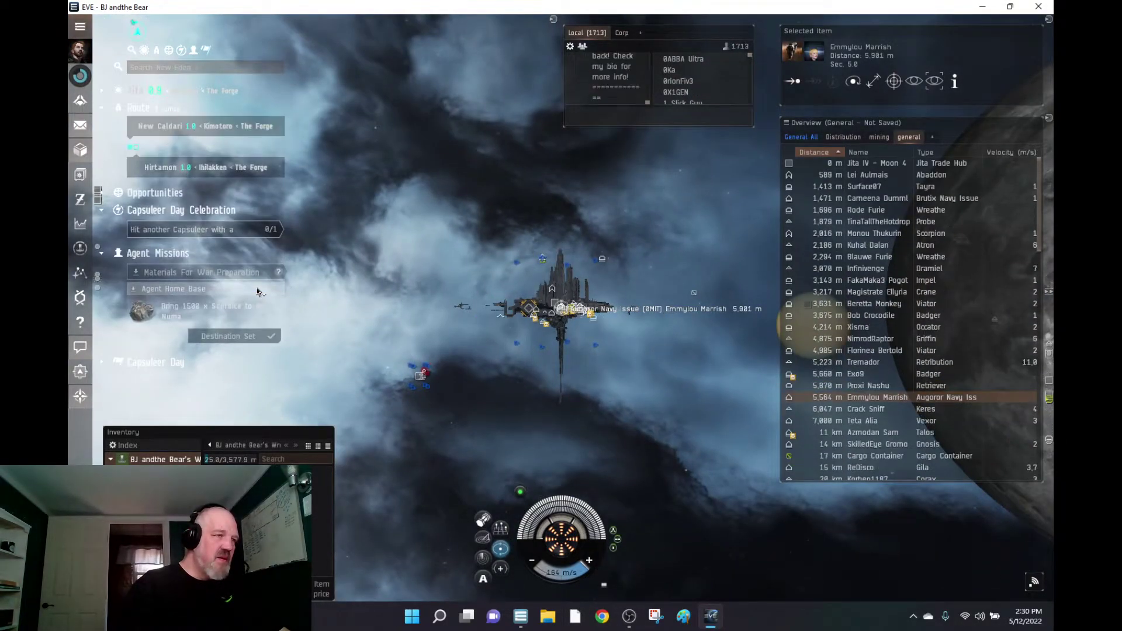
{"action": "scroll", "coordinate": [1039, 291], "scroll_direction": "down", "scroll_amount": 3}
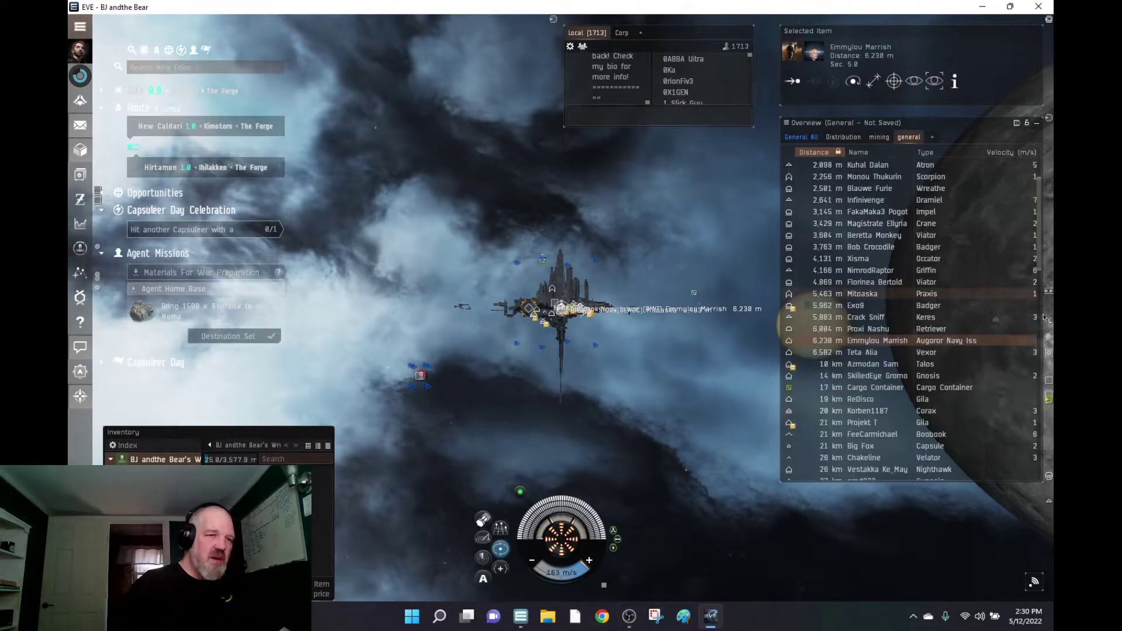
{"action": "scroll", "coordinate": [1048, 291], "scroll_direction": "down", "scroll_amount": 8}
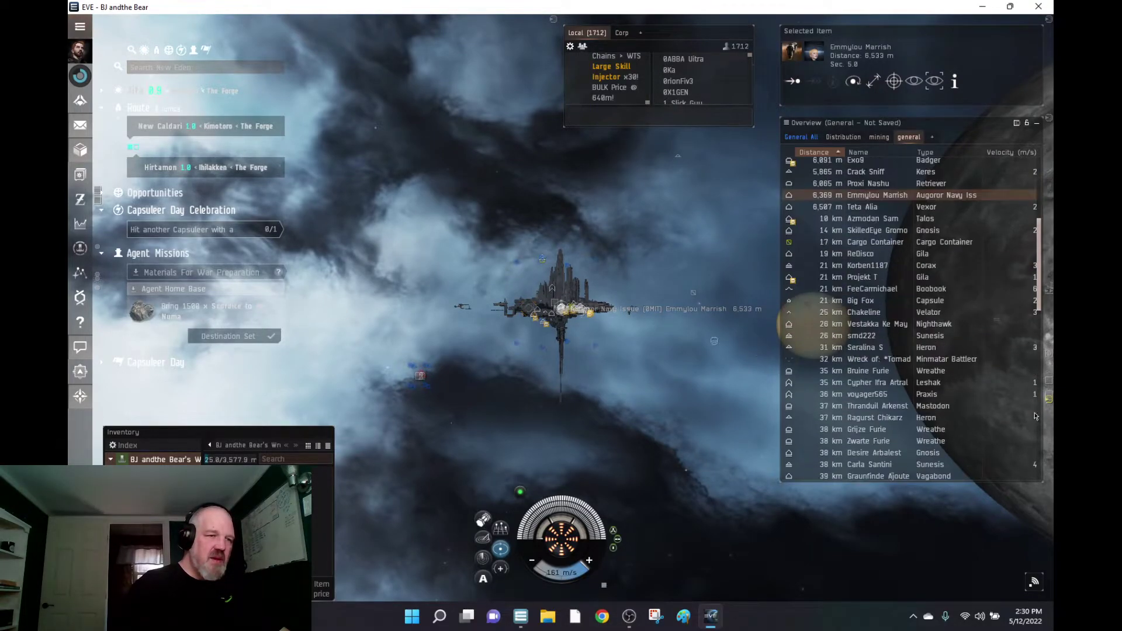
{"action": "scroll", "coordinate": [1046, 480], "scroll_direction": "down", "scroll_amount": 10}
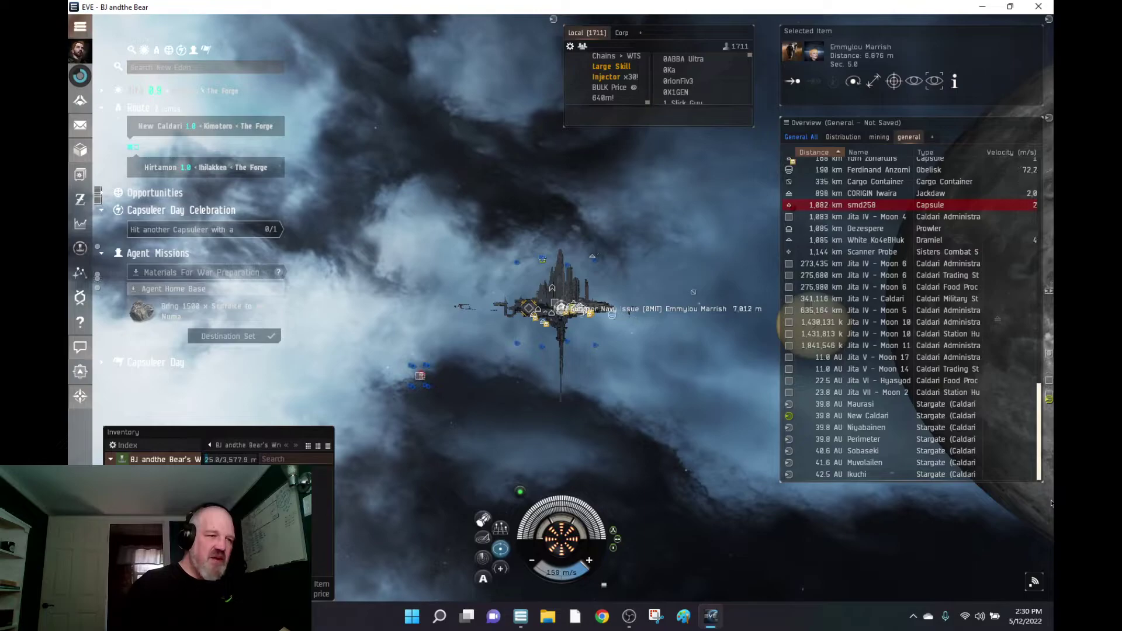
{"action": "left_click", "coordinate": [840, 421]}
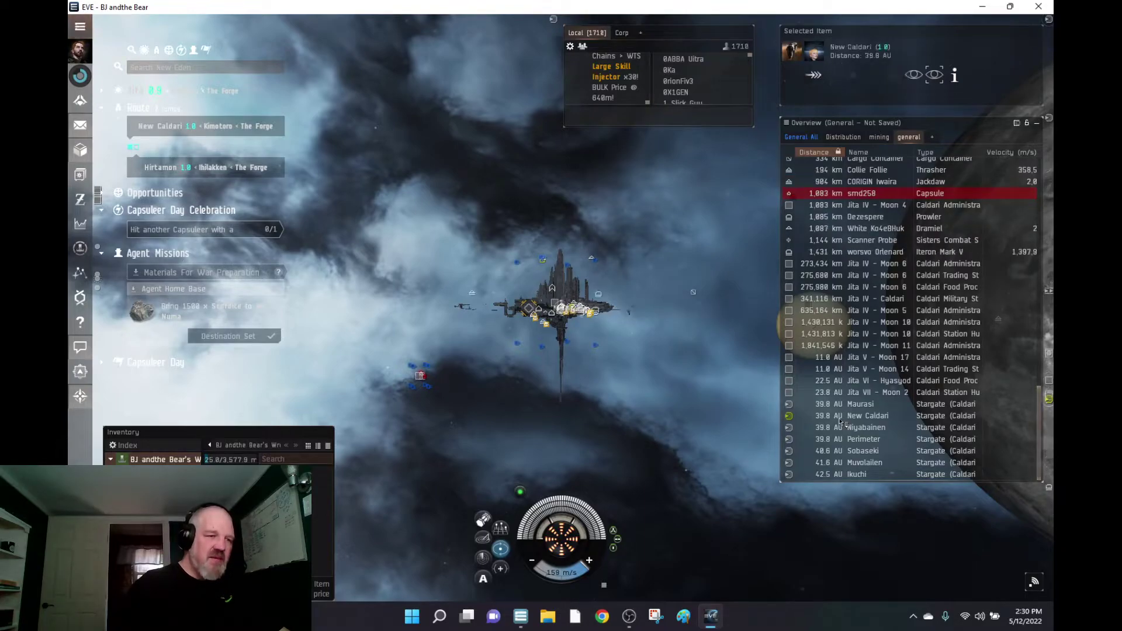
{"action": "right_click", "coordinate": [840, 421]}
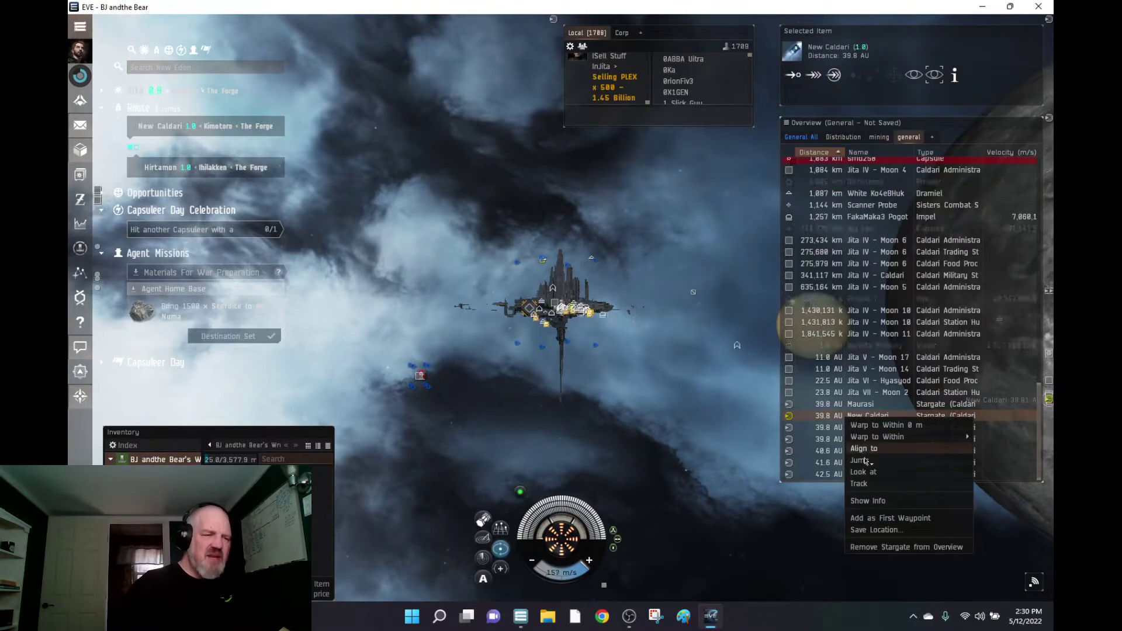
{"action": "left_click", "coordinate": [715, 456]}
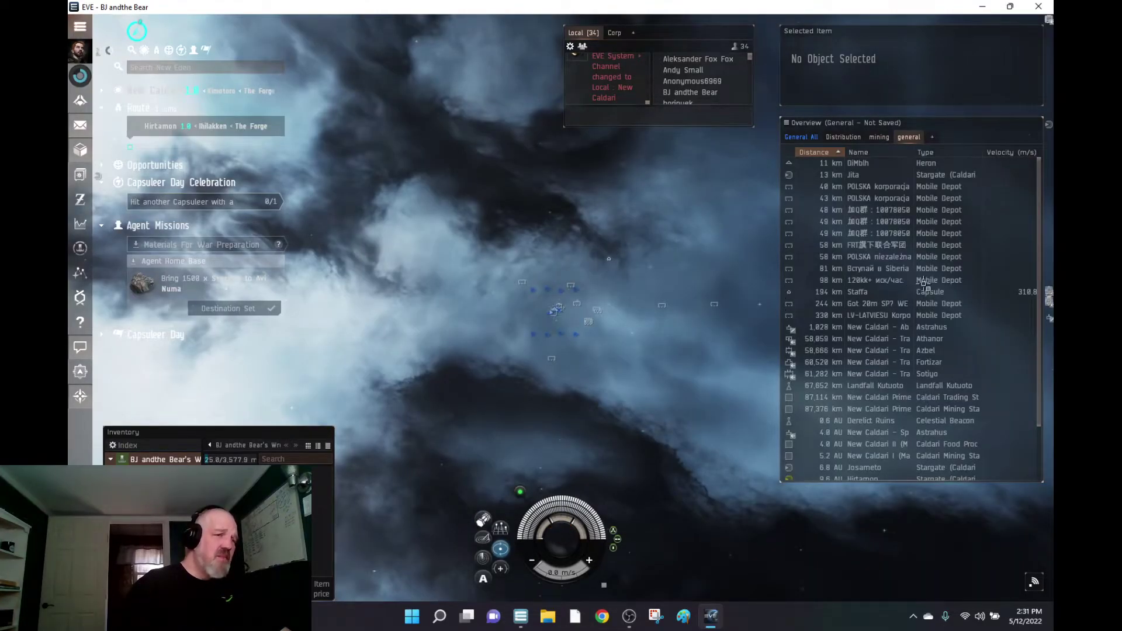
{"action": "scroll", "coordinate": [1035, 354], "scroll_direction": "down", "scroll_amount": 3}
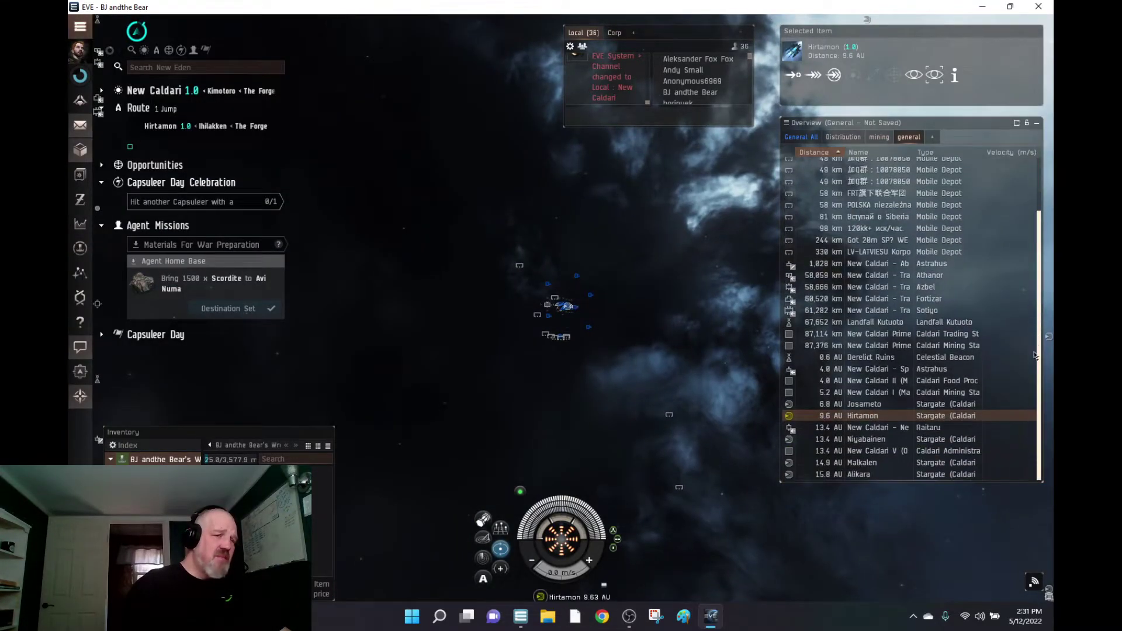
Jump through the Hirtamon stargate from its Overview menu
{"action": "right_click", "coordinate": [840, 420]}
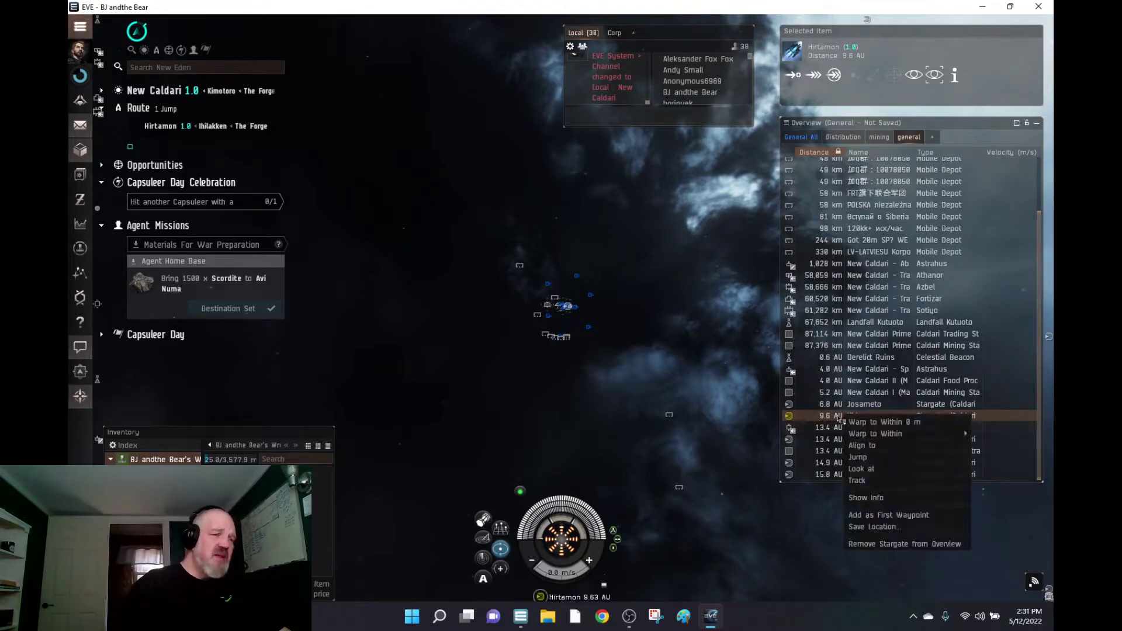
{"action": "left_click", "coordinate": [862, 457]}
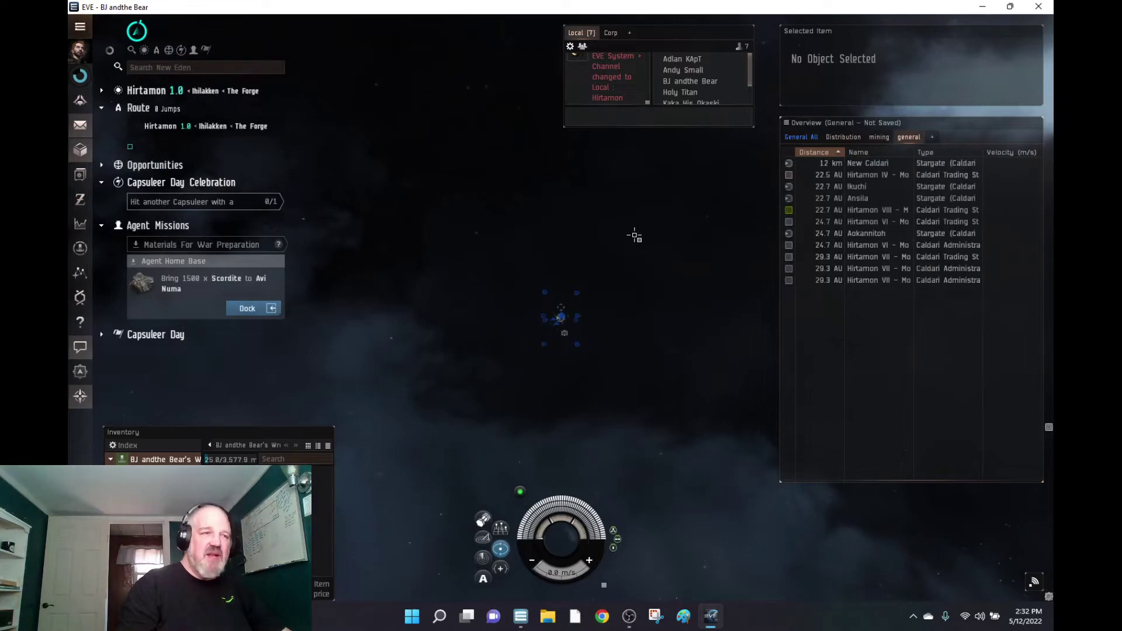
Bring up the Overview actions for the Hirtamon VIII station to dock
{"action": "right_click", "coordinate": [801, 217]}
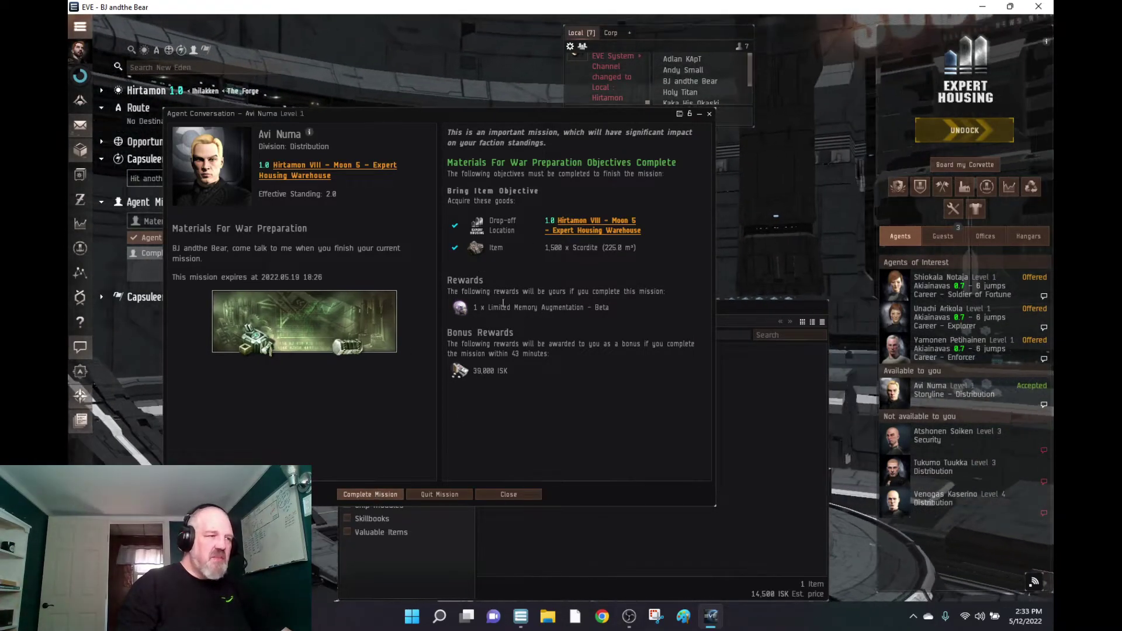
Complete the mission for the 30,000 ISK bonus and close Avi Numa's conversation
{"action": "left_click", "coordinate": [370, 494]}
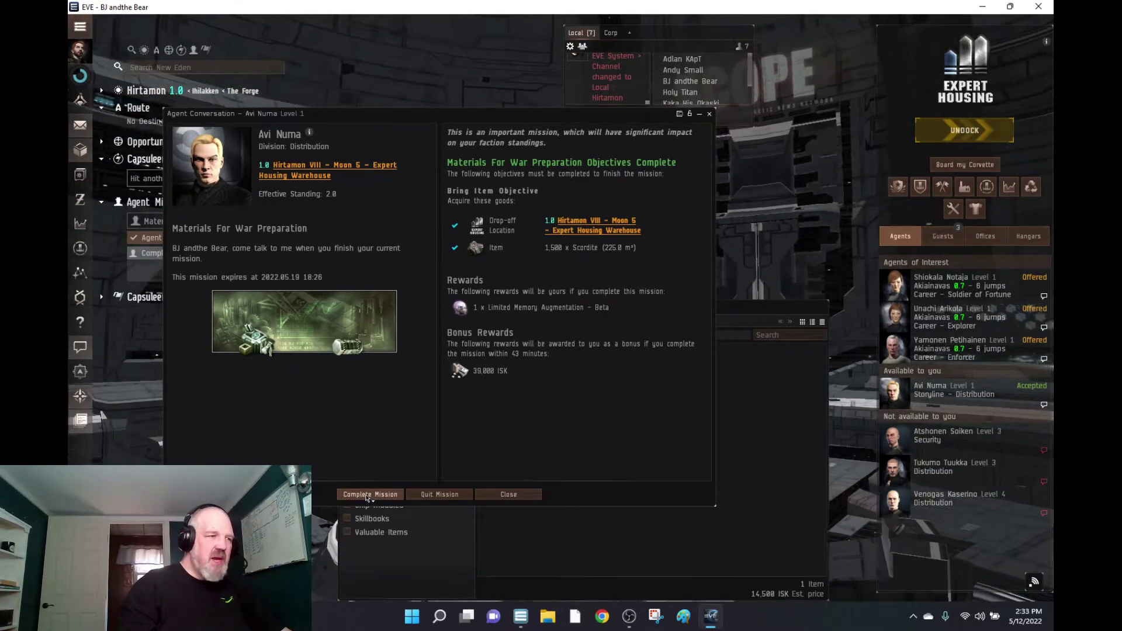
{"action": "left_click", "coordinate": [710, 115]}
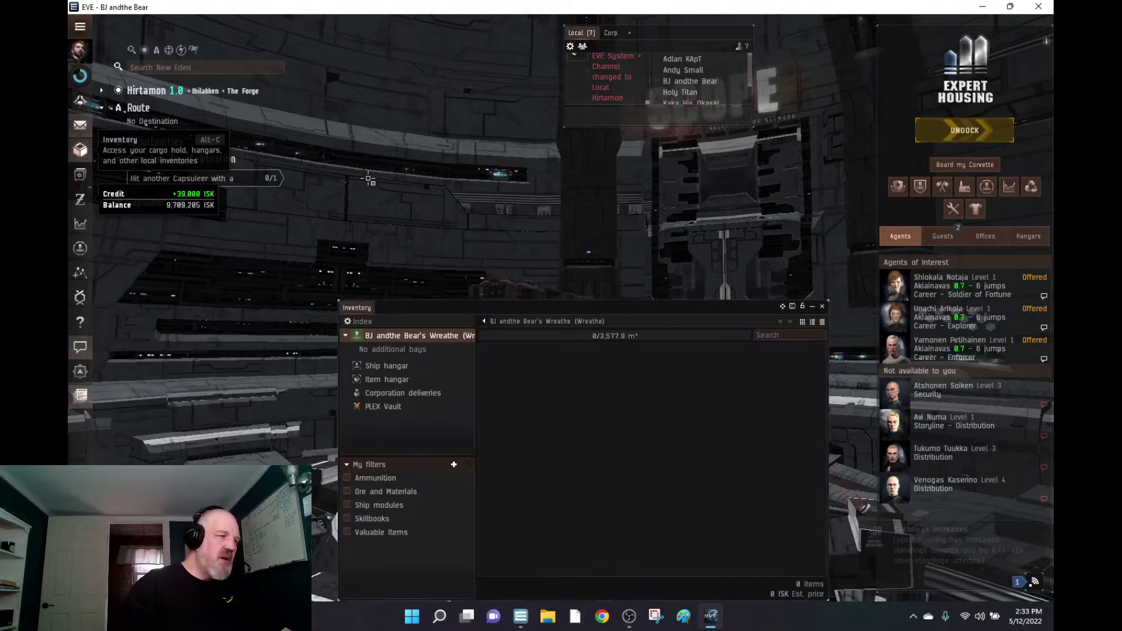
Inspect the Limited Memory Augmentation – Beta implant's attributes and its Jita sell orders (about 4,399,000 ISK)
{"action": "left_click", "coordinate": [413, 380]}
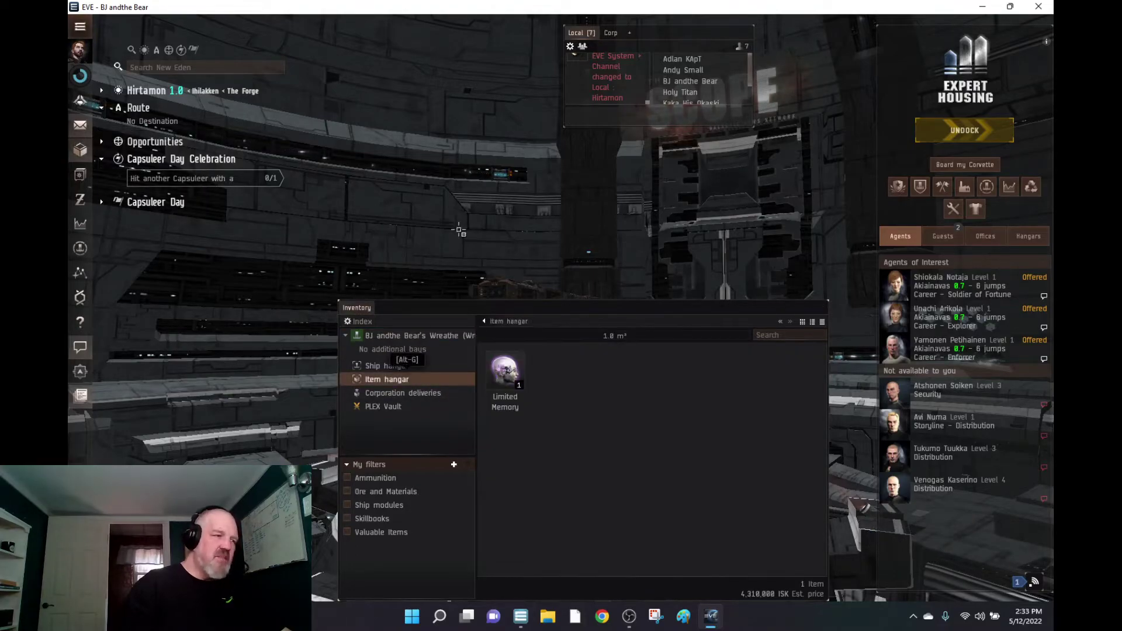
{"action": "right_click", "coordinate": [510, 365]}
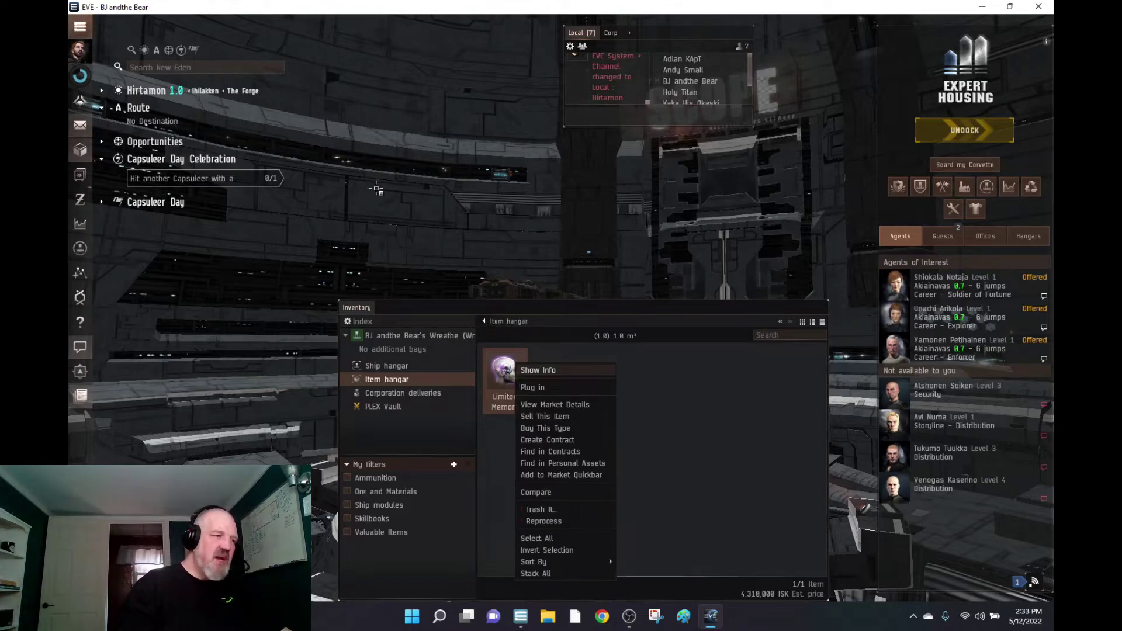
{"action": "left_click", "coordinate": [538, 370]}
{"action": "left_click", "coordinate": [443, 366]}
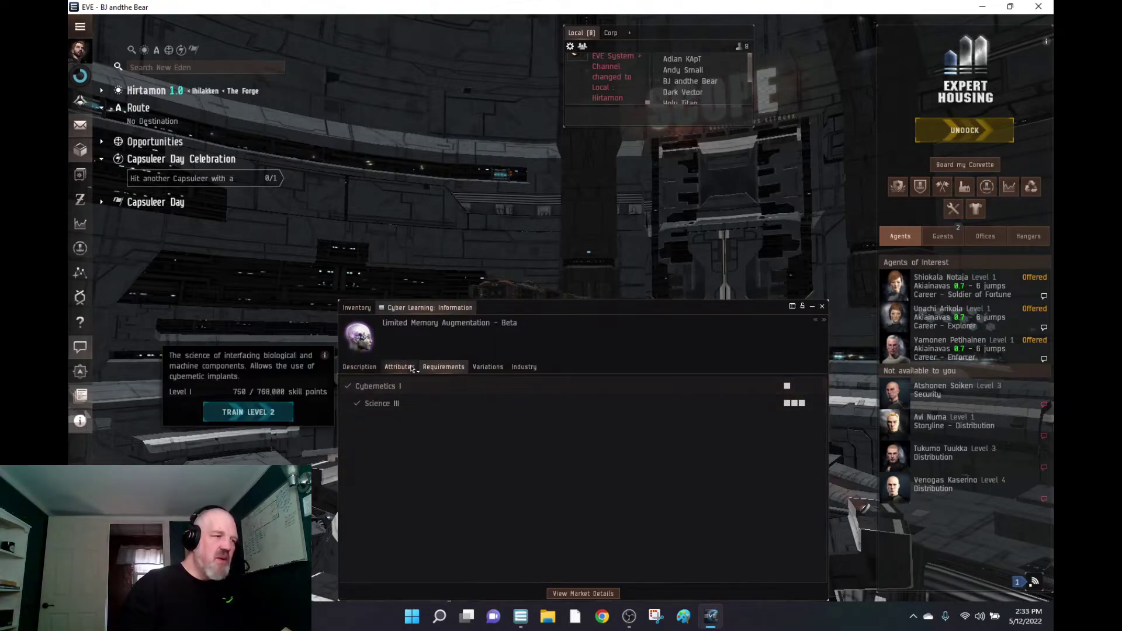
{"action": "left_click", "coordinate": [411, 367]}
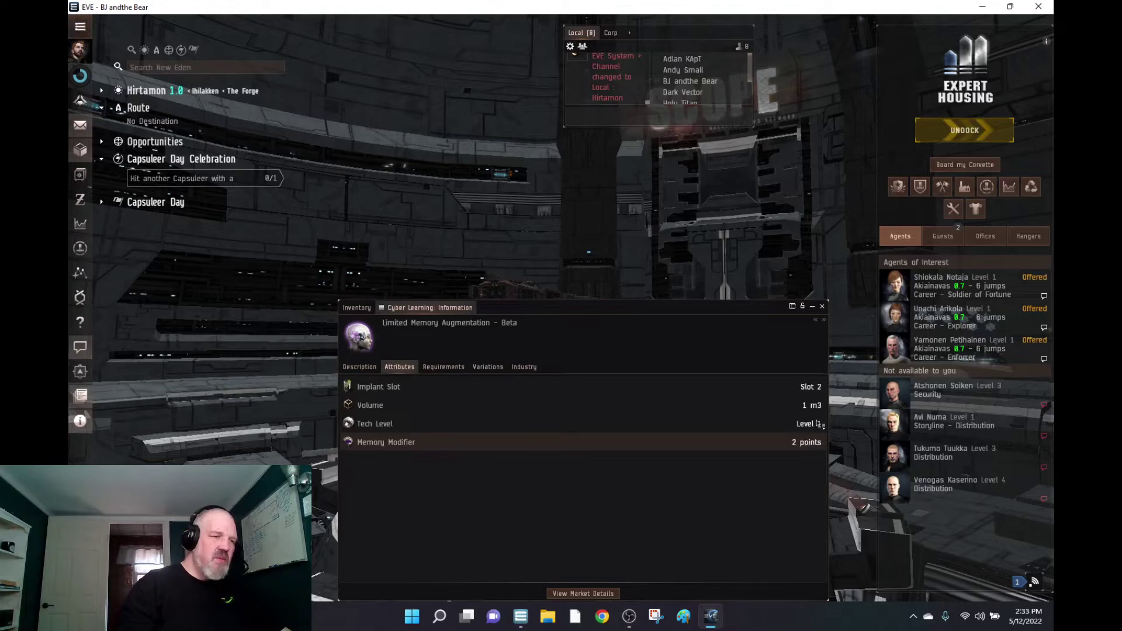
{"action": "left_click", "coordinate": [821, 307]}
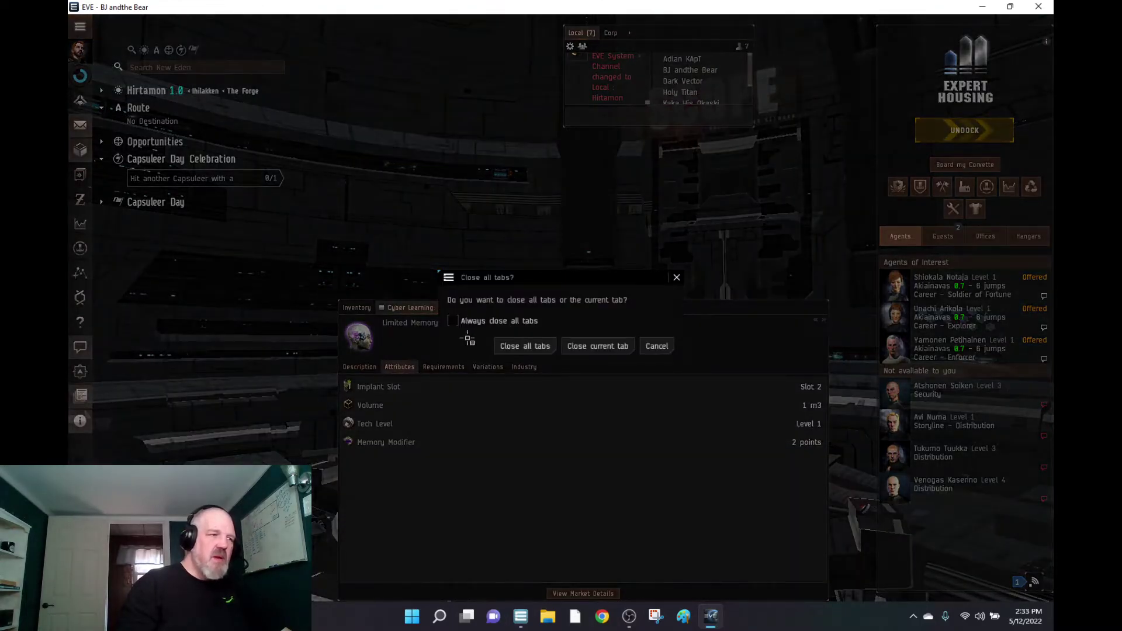
{"action": "left_click", "coordinate": [676, 279]}
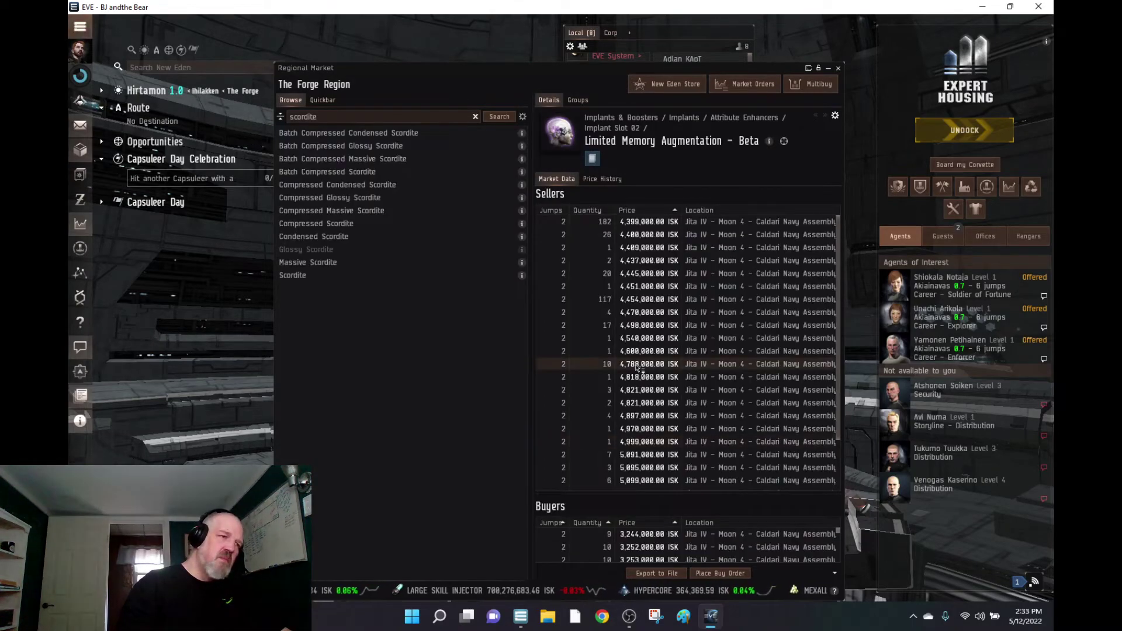
Close the Regional Market and implant info tabs, then show the implant's actions in Inventory
{"action": "left_click", "coordinate": [839, 69]}
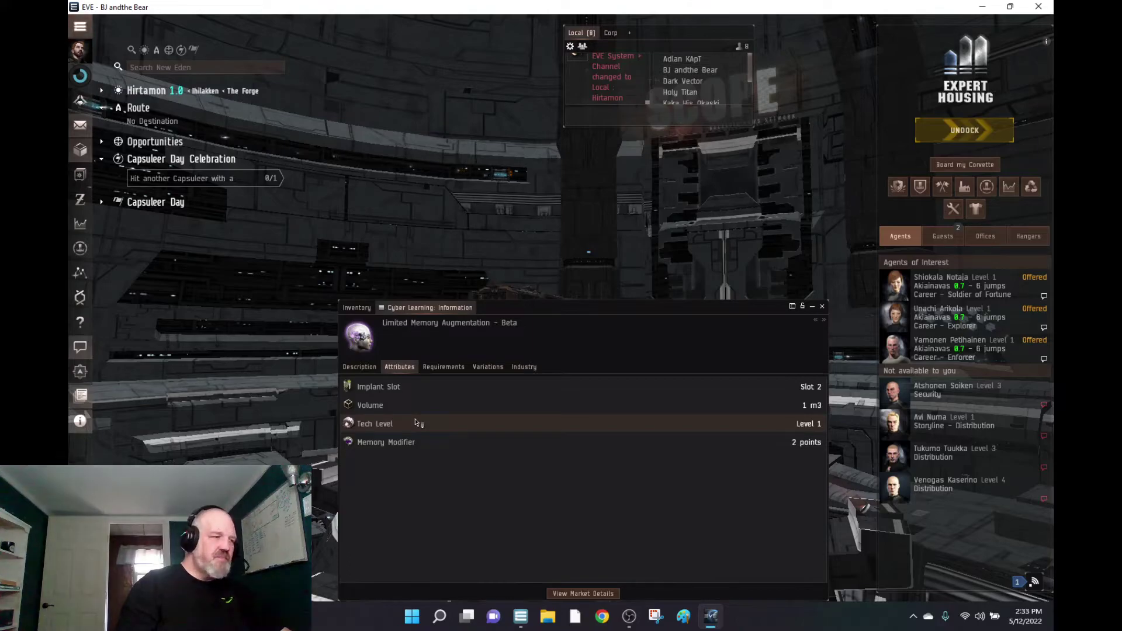
{"action": "left_click", "coordinate": [822, 307]}
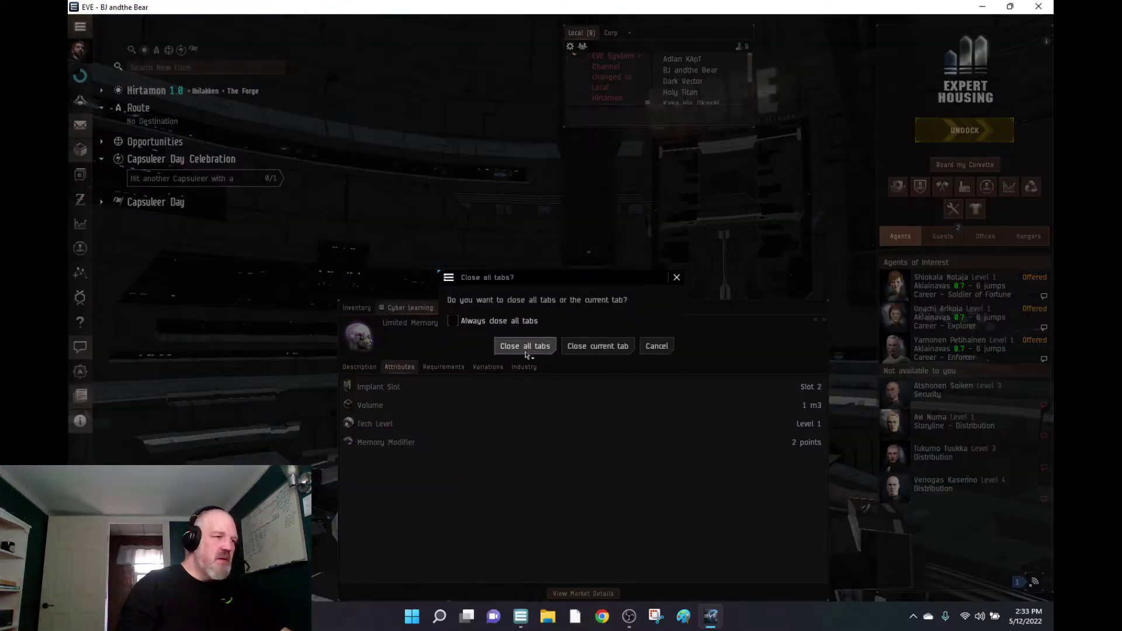
{"action": "left_click", "coordinate": [525, 345]}
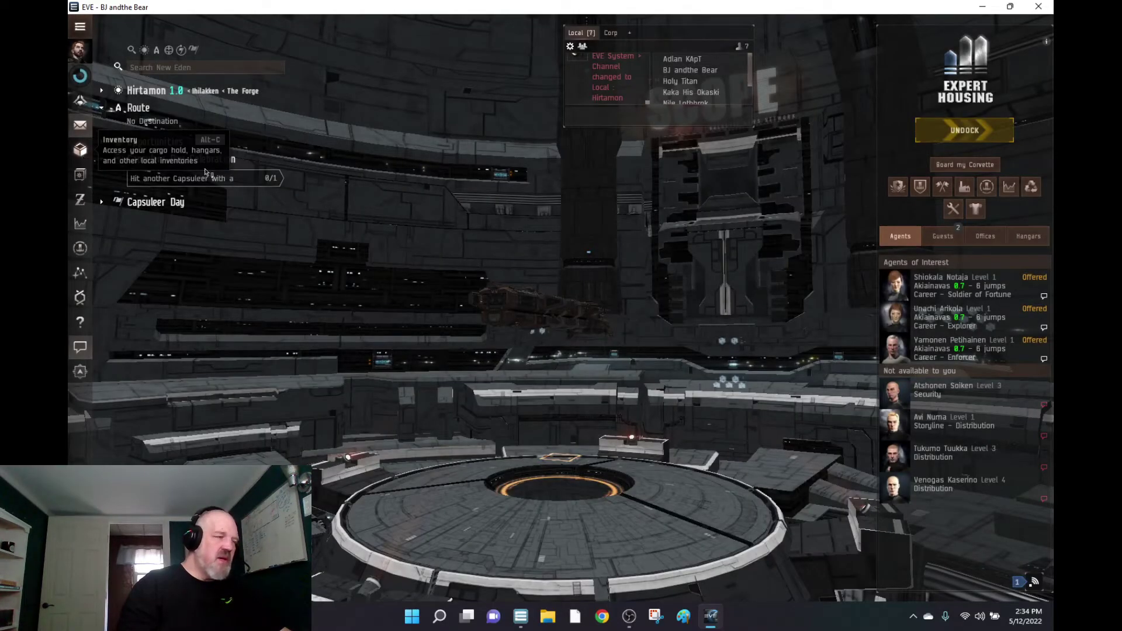
{"action": "key", "text": "alt+c"}
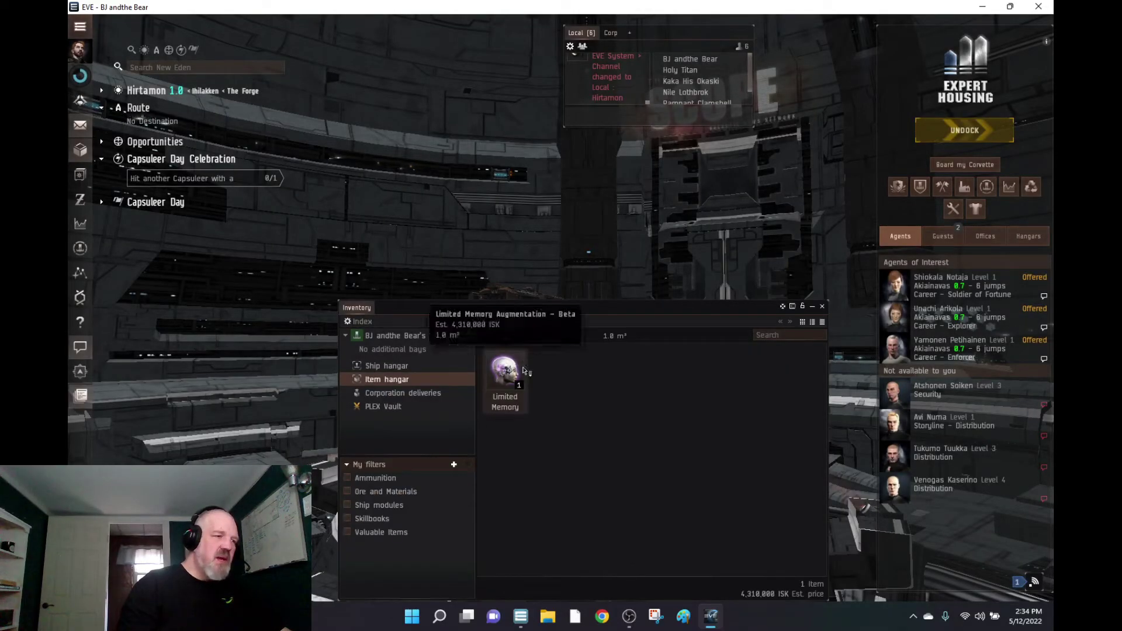
{"action": "right_click", "coordinate": [523, 367]}
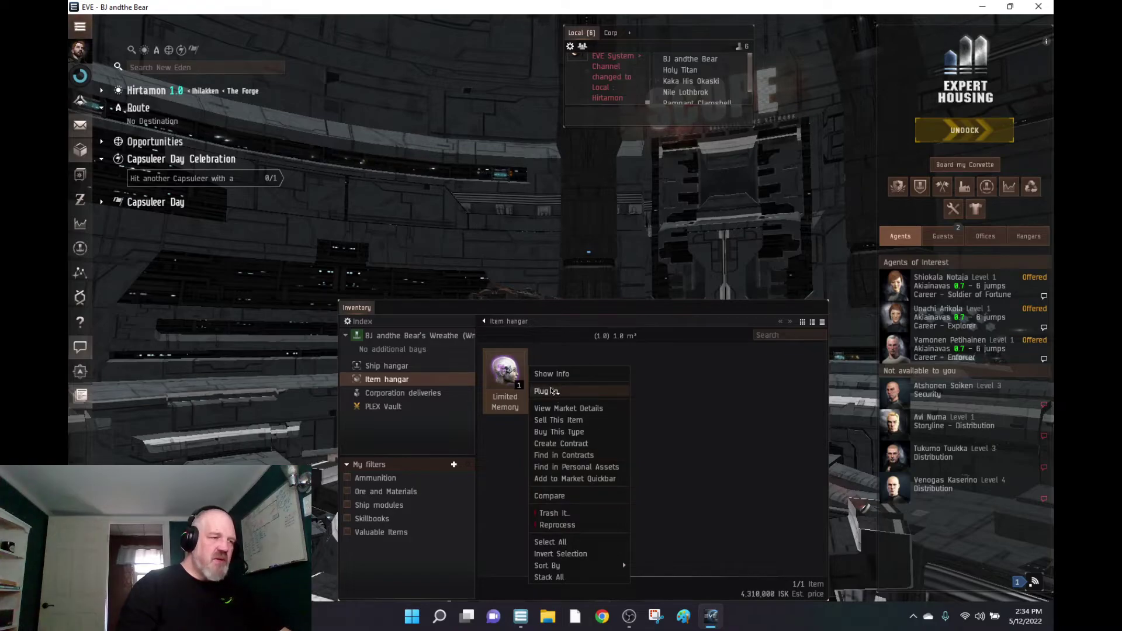
Plug the Limited Memory Augmentation – Beta implant into slot 2 and close Inventory
{"action": "left_click", "coordinate": [553, 391]}
{"action": "left_click", "coordinate": [543, 362]}
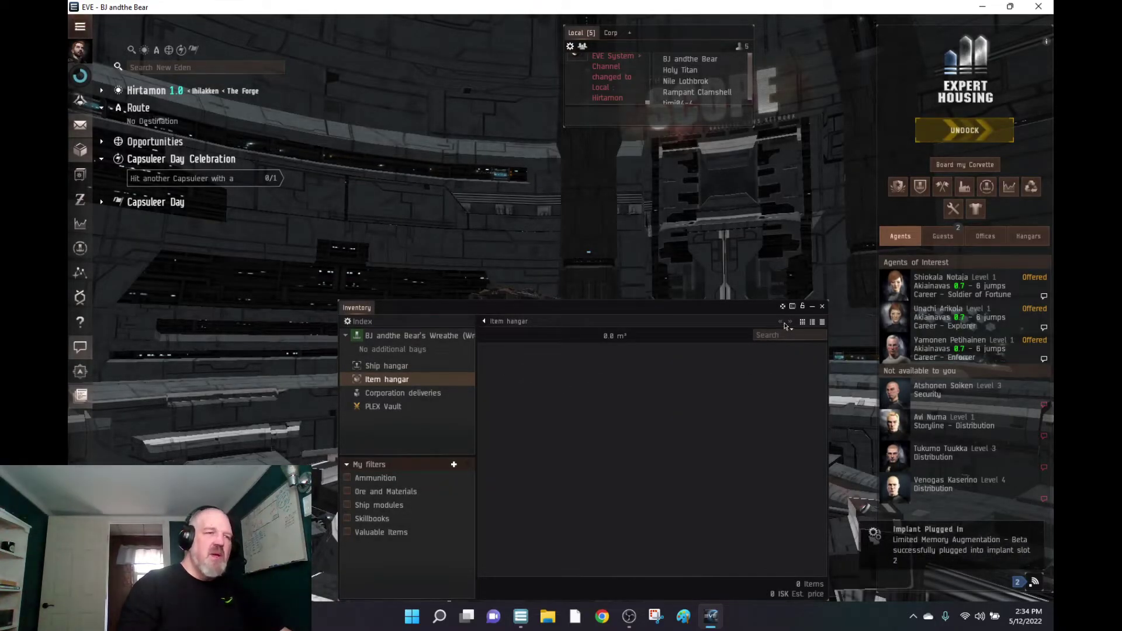
{"action": "left_click", "coordinate": [822, 307]}
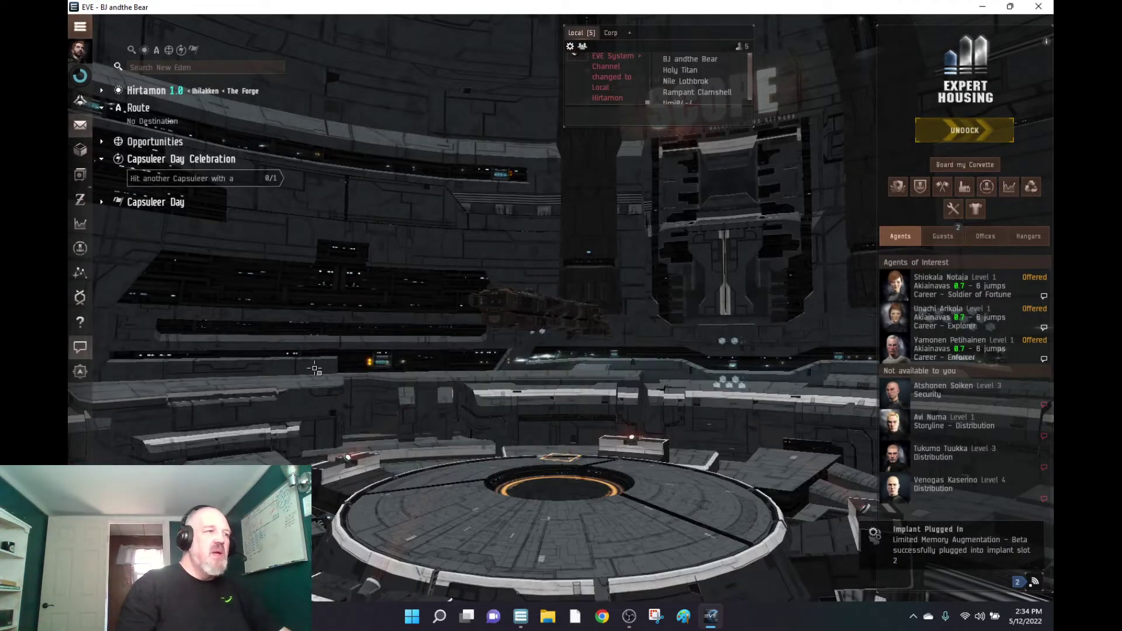
Quit the game by confirming the Quit Game dialog, then log back in
{"action": "left_click", "coordinate": [1038, 7]}
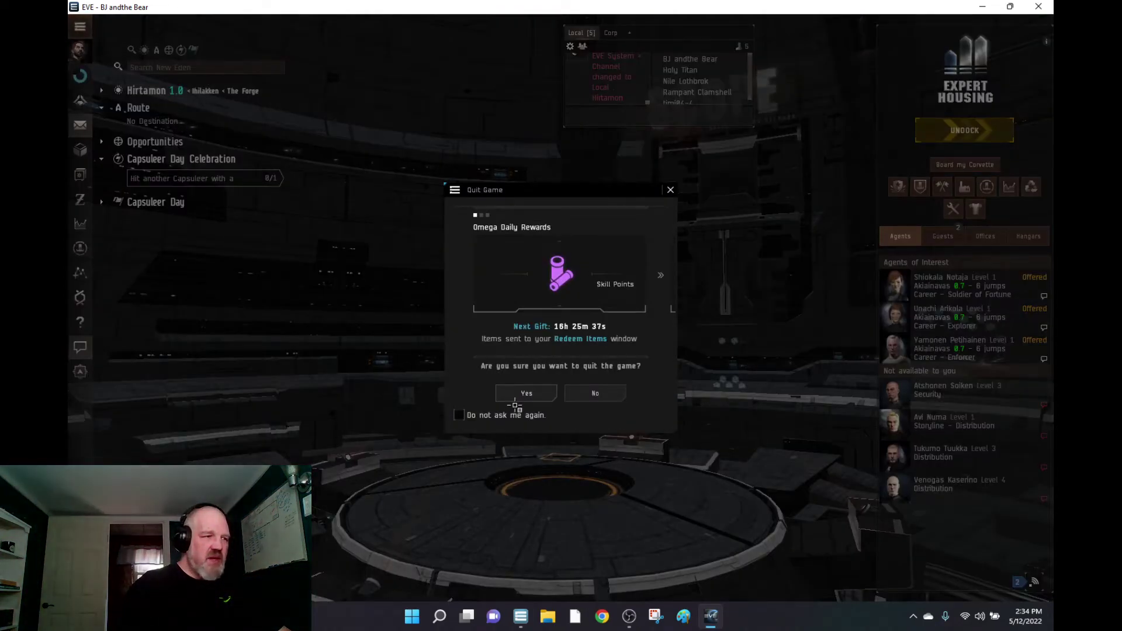
{"action": "left_click", "coordinate": [525, 394]}
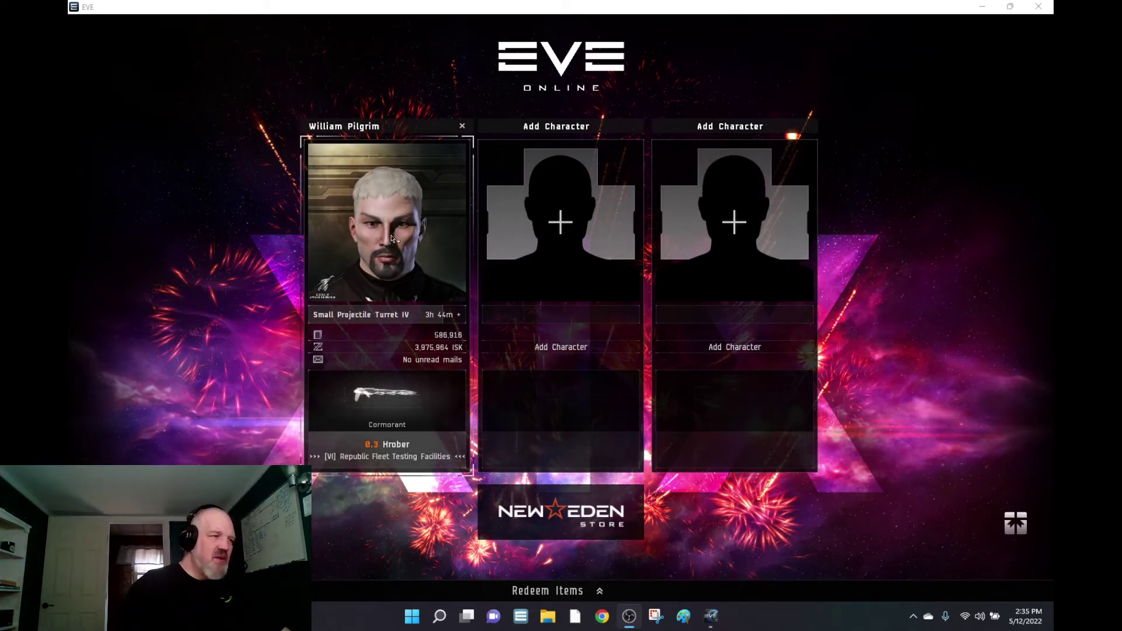
Enter the game as William Pilgrim, docked at Hrober VI – Republic Fleet Testing Facilities
{"action": "left_click", "coordinate": [361, 261]}
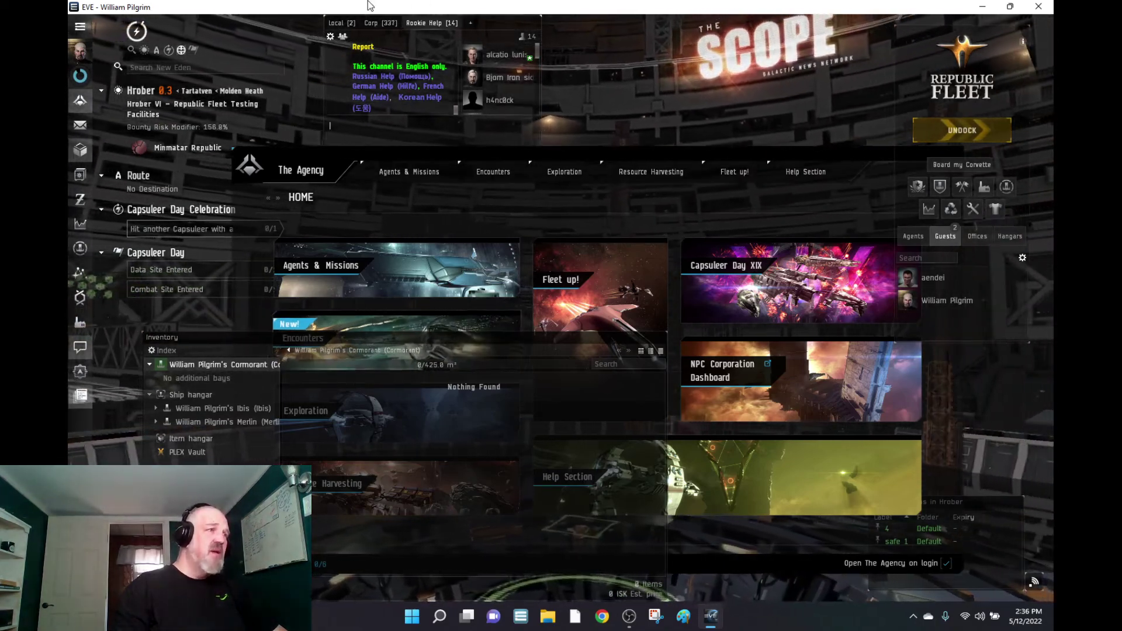
Switch chat to Local, close The Agency, check the Probe Blueprint, and open Industry
{"action": "left_click", "coordinate": [341, 23]}
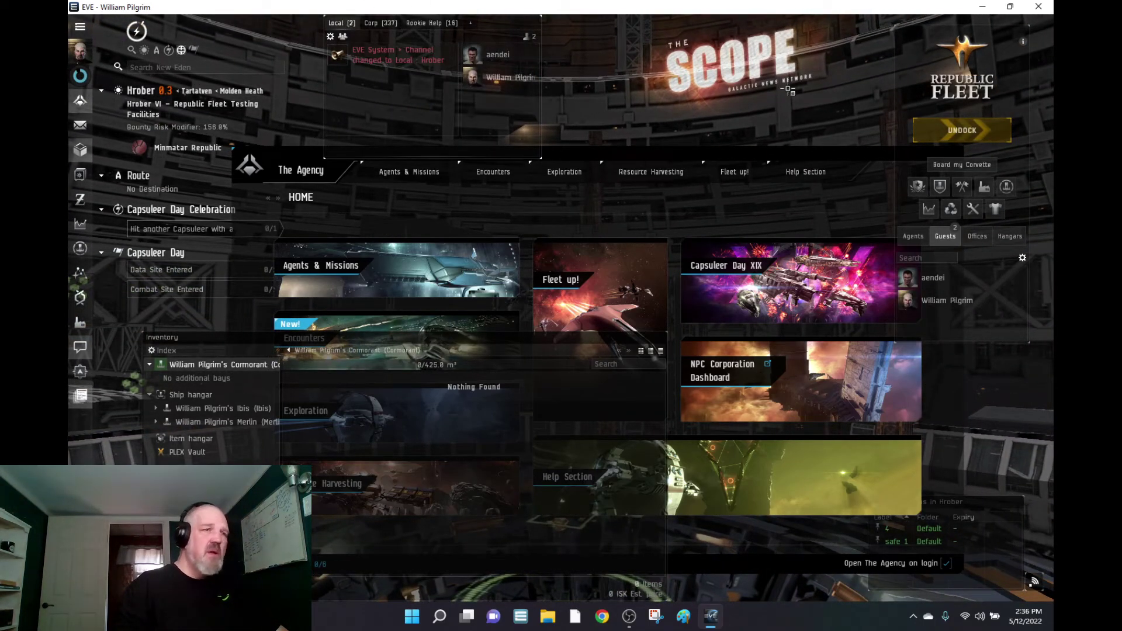
{"action": "left_click", "coordinate": [956, 154]}
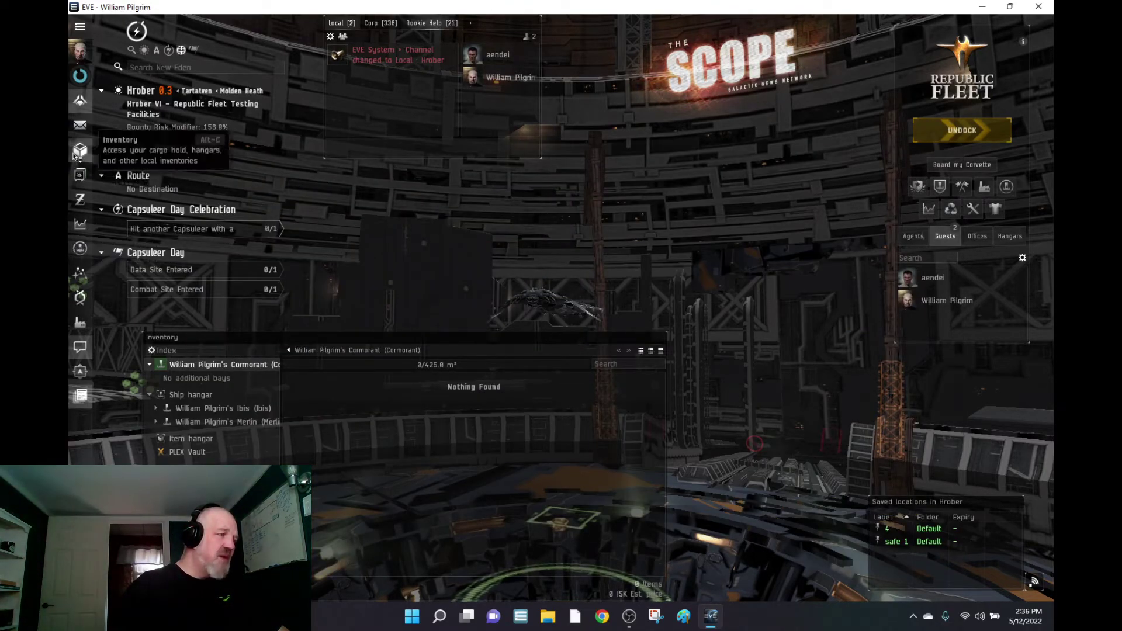
{"action": "left_click", "coordinate": [175, 445]}
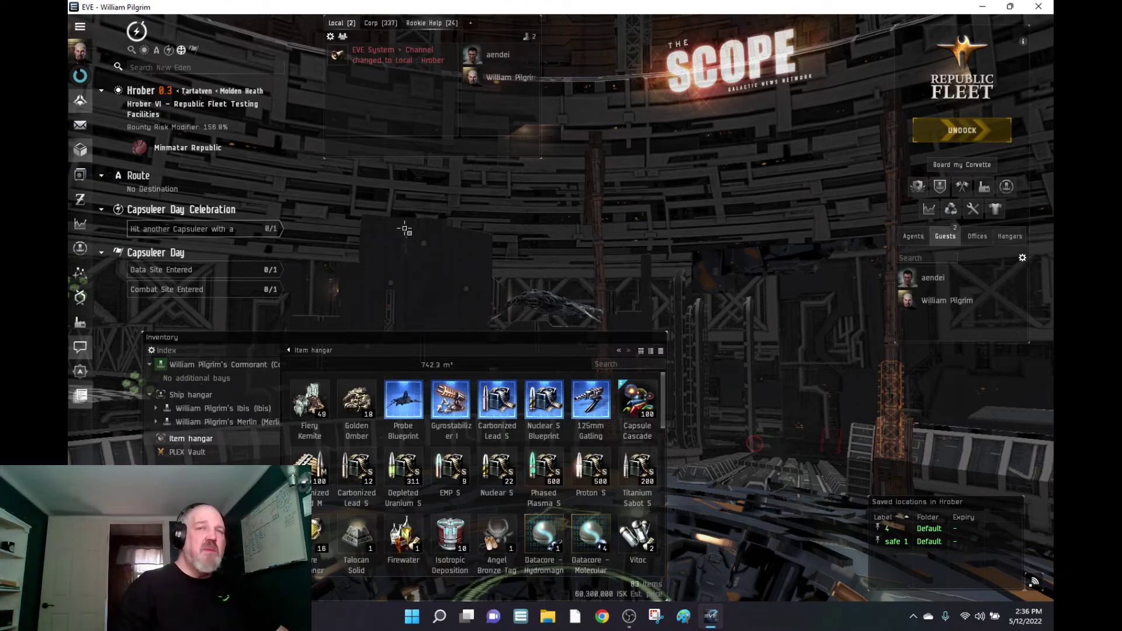
{"action": "mouse_move", "coordinate": [403, 408]}
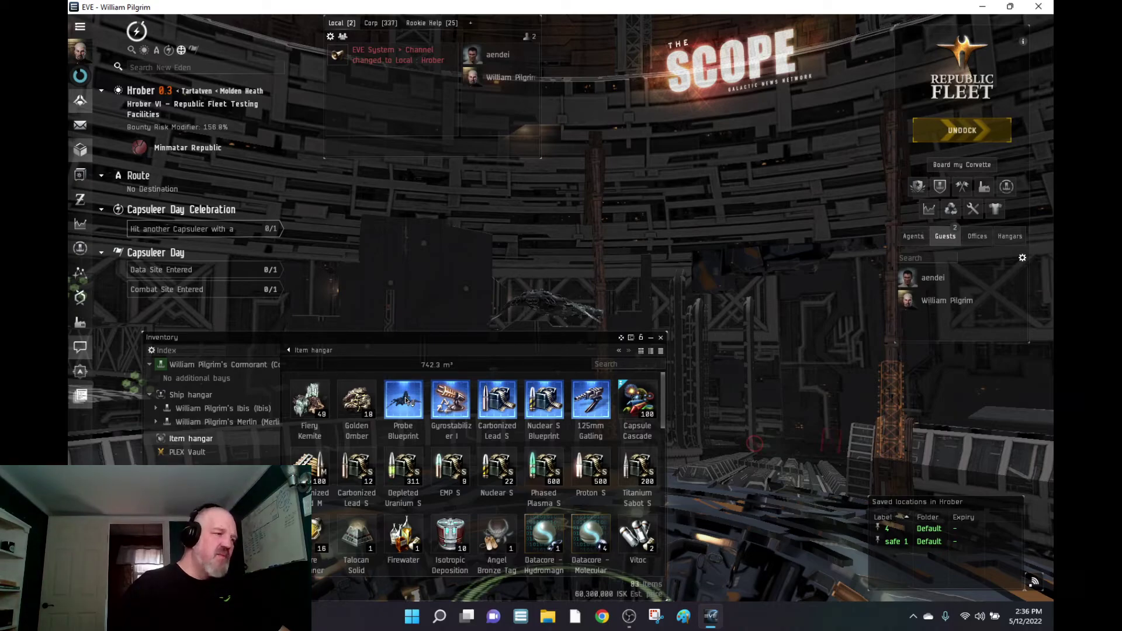
{"action": "right_click", "coordinate": [403, 409]}
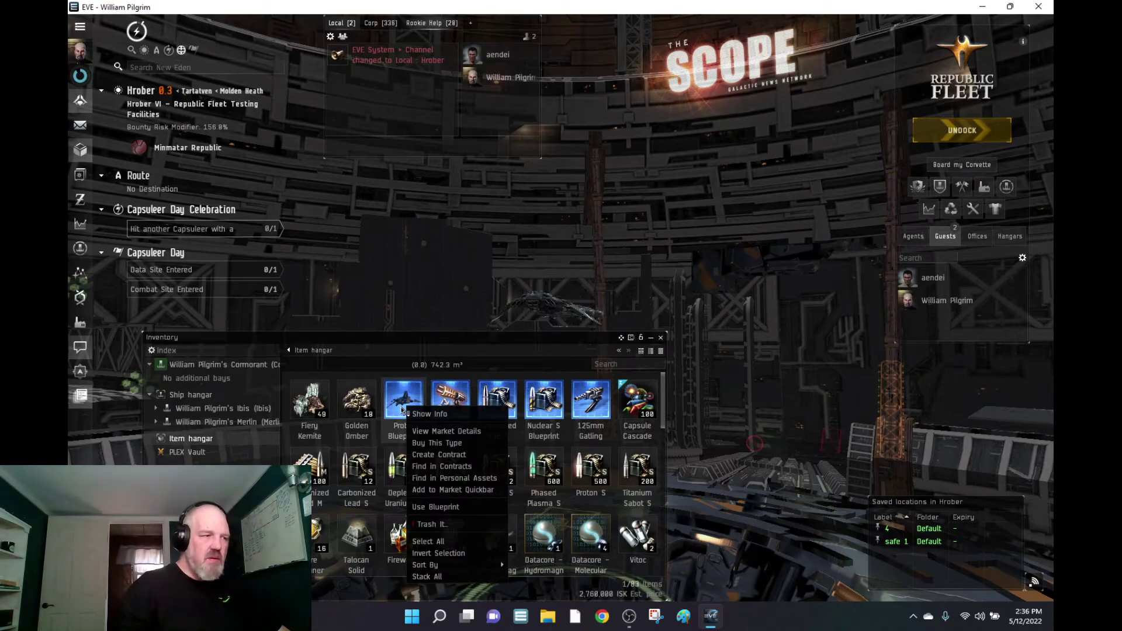
{"action": "left_click", "coordinate": [404, 409]}
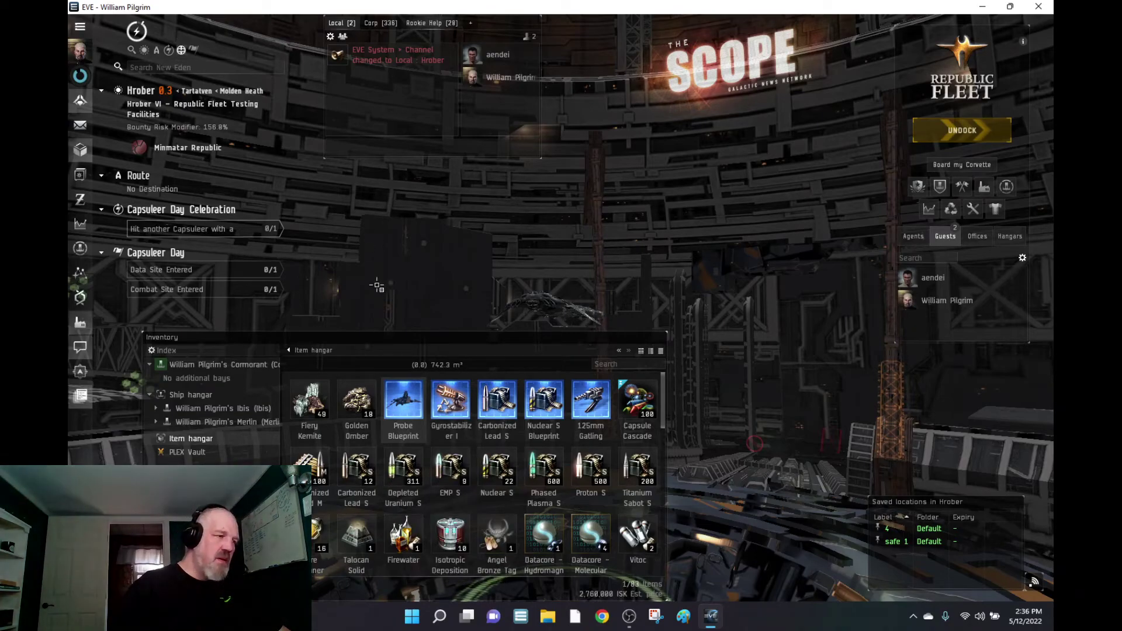
{"action": "key", "text": "alt+s"}
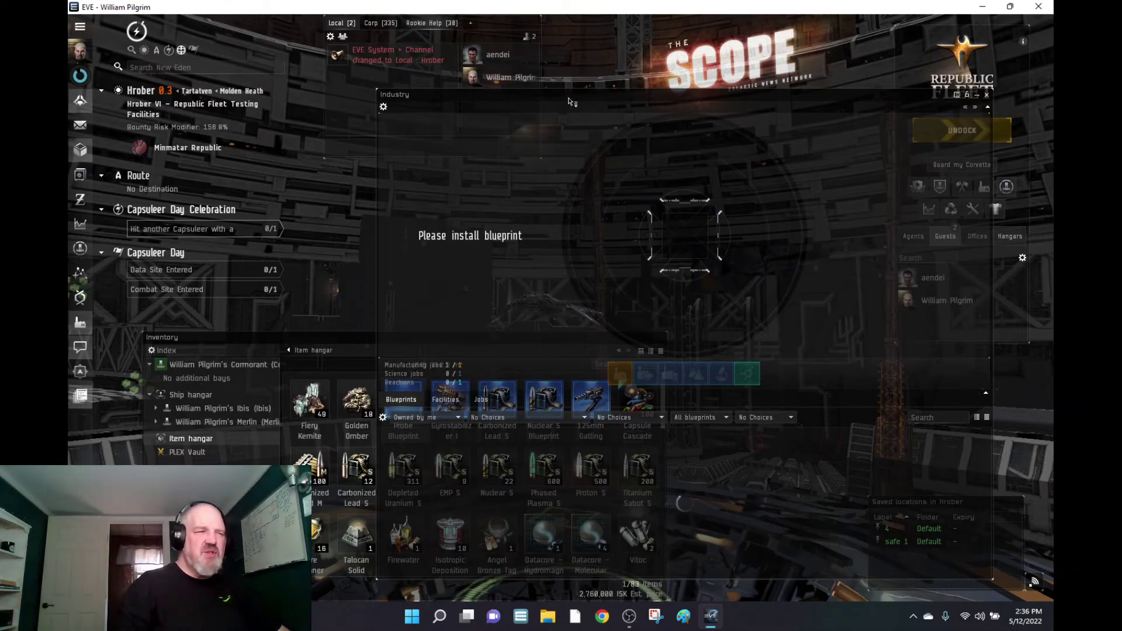
Close Inventory and start a one-run Probe Blueprint research job costing 4,039 ISK
{"action": "left_click", "coordinate": [317, 339]}
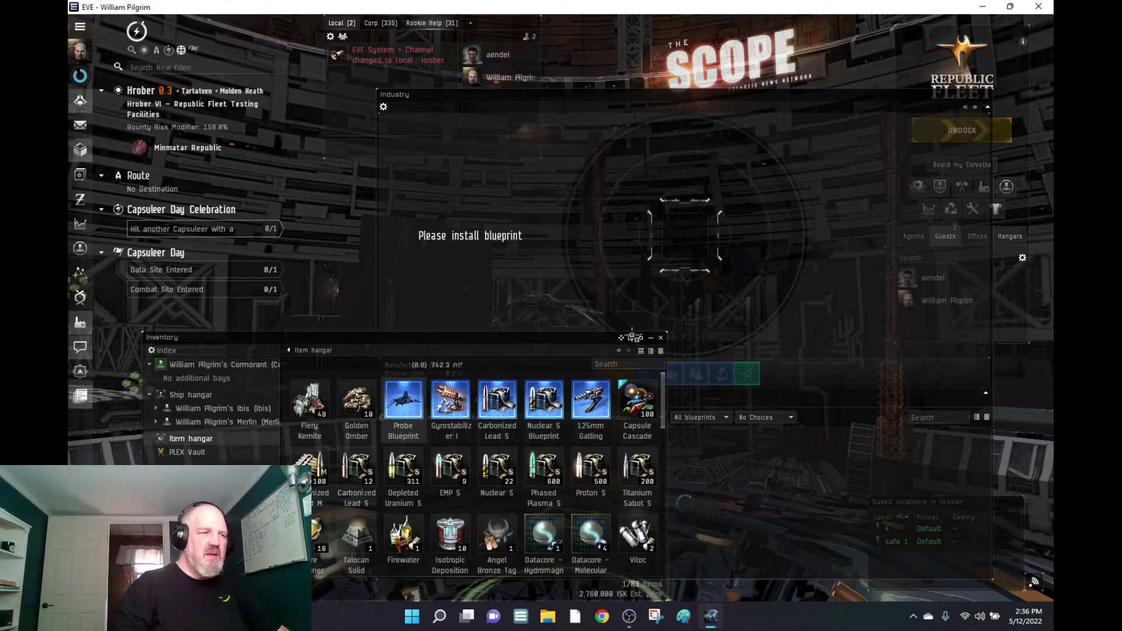
{"action": "left_click", "coordinate": [660, 337]}
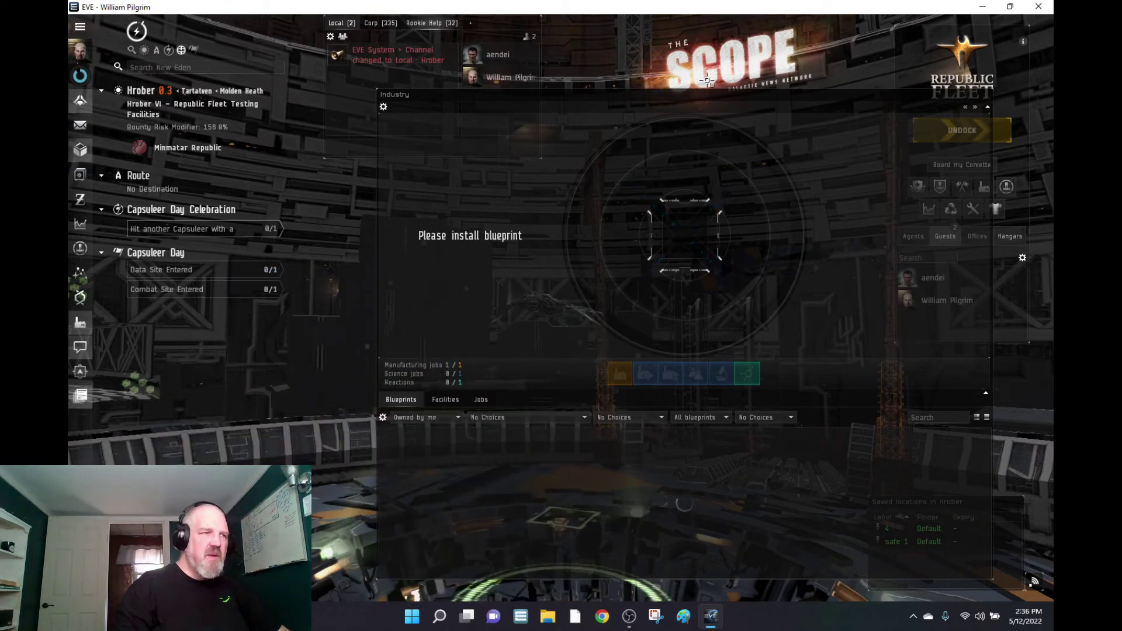
{"action": "left_click_drag", "start_coordinate": [668, 101], "coordinate": [517, 113]}
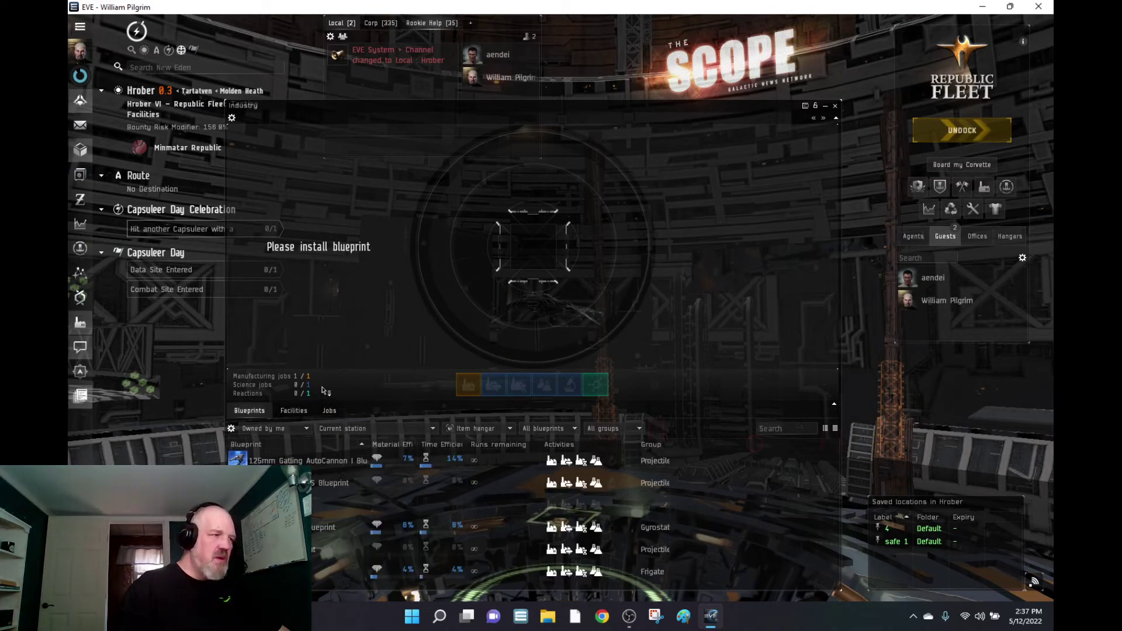
{"action": "left_click", "coordinate": [299, 460]}
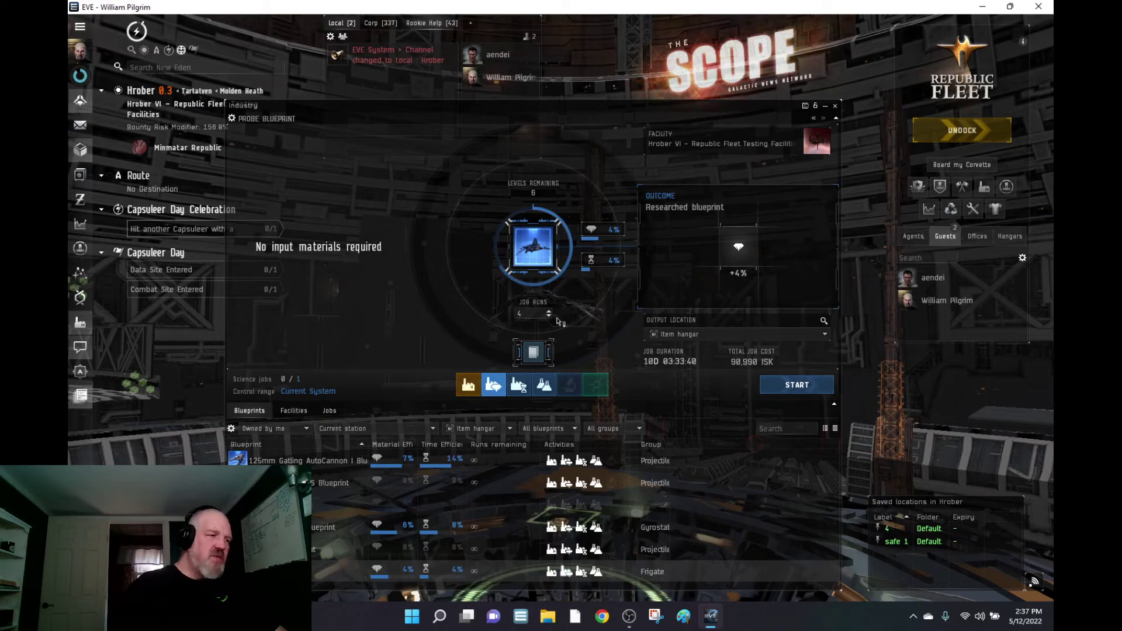
{"action": "left_click", "coordinate": [550, 318]}
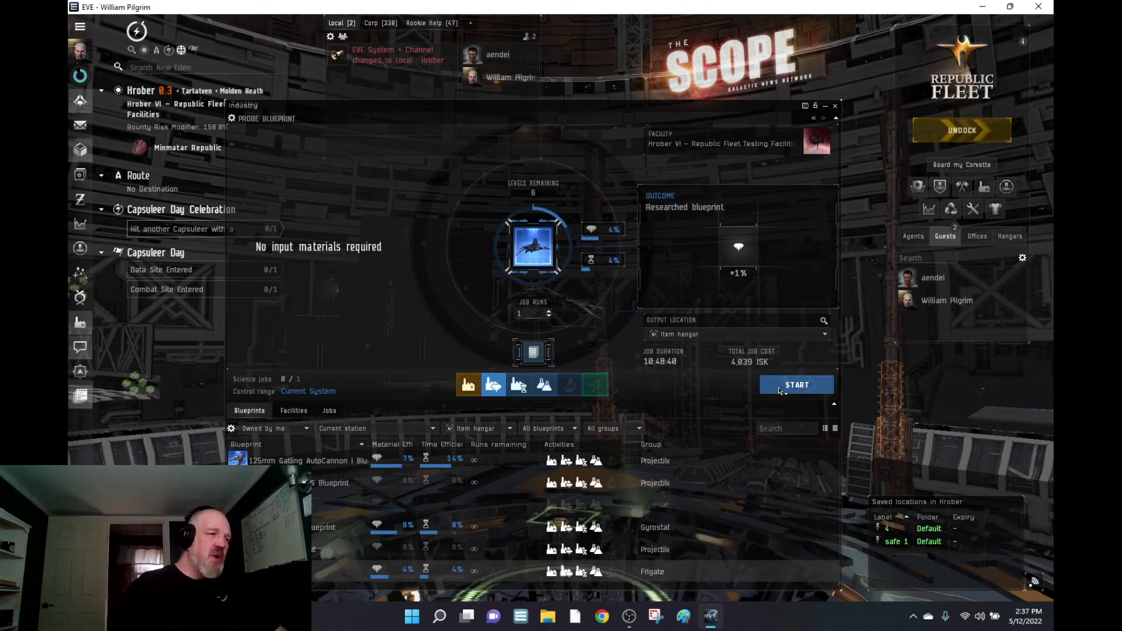
{"action": "left_click", "coordinate": [782, 390]}
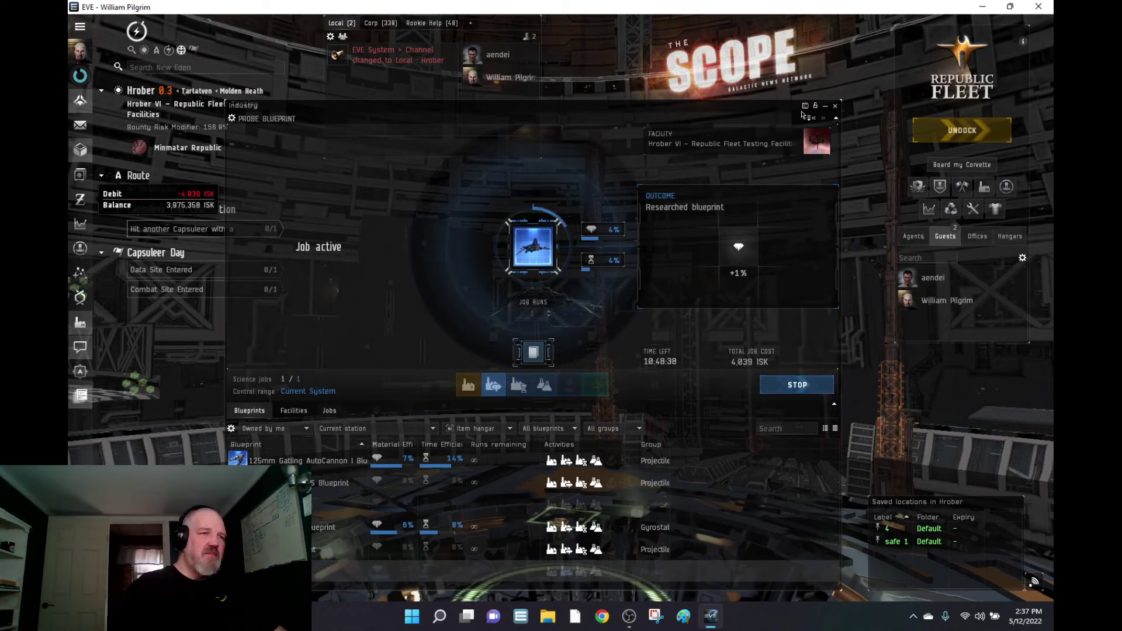
{"action": "left_click", "coordinate": [834, 106]}
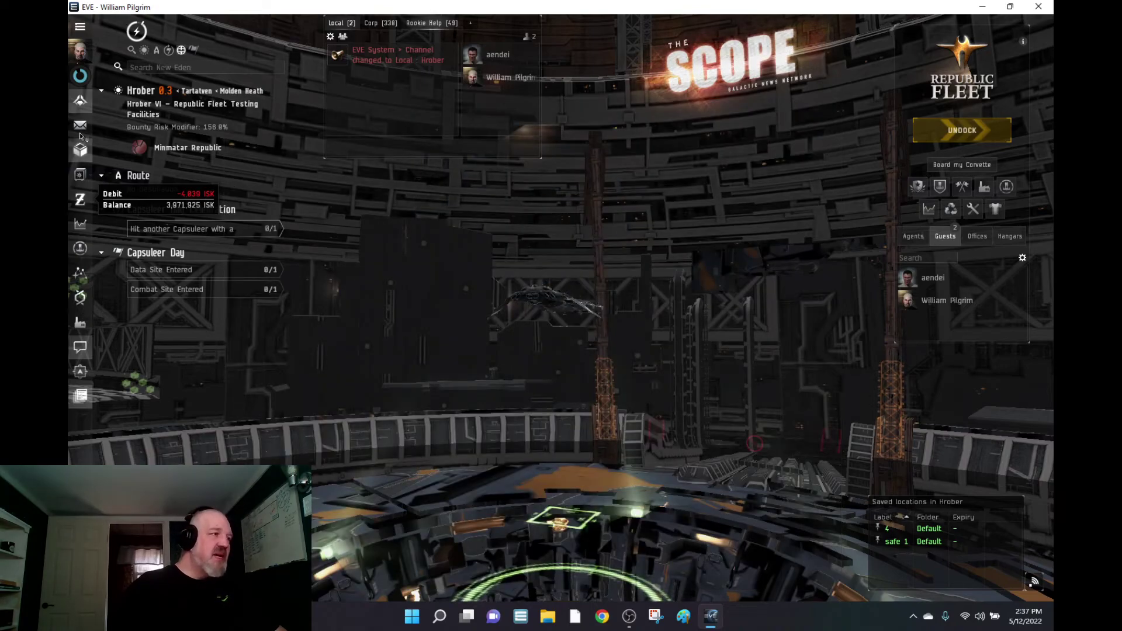
Open Inventory to the item hangar holding 82 items worth about 57,500,000 ISK
{"action": "key", "text": "alt+c"}
{"action": "mouse_move", "coordinate": [443, 441]}
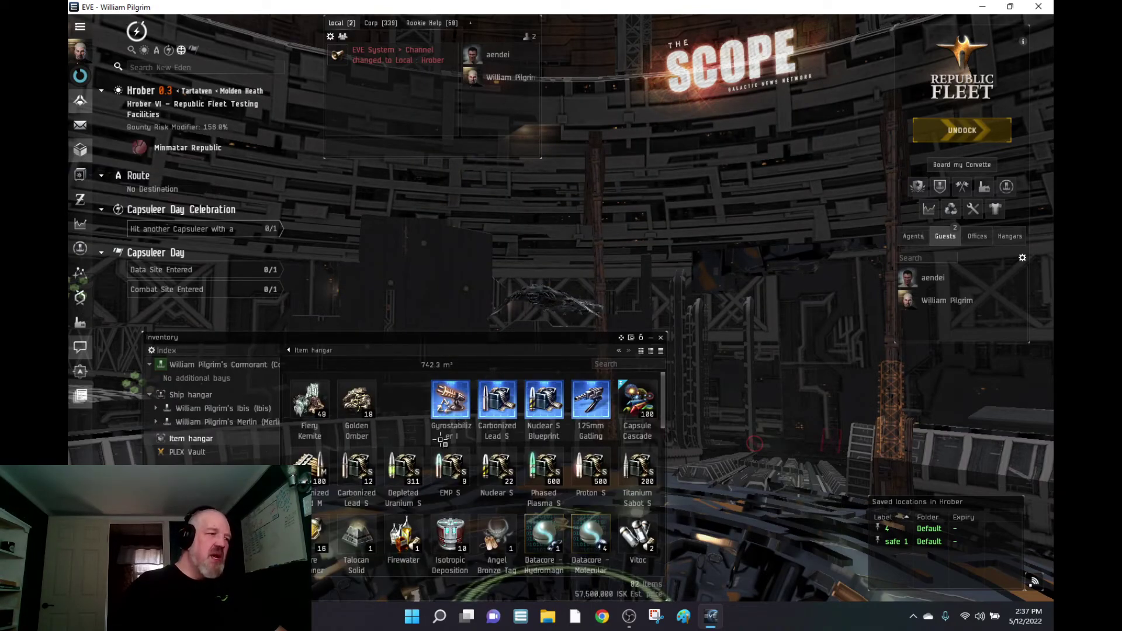
{"action": "scroll", "coordinate": [419, 420], "scroll_direction": "down", "scroll_amount": 2}
{"action": "scroll", "coordinate": [414, 412], "scroll_direction": "down", "scroll_amount": 2}
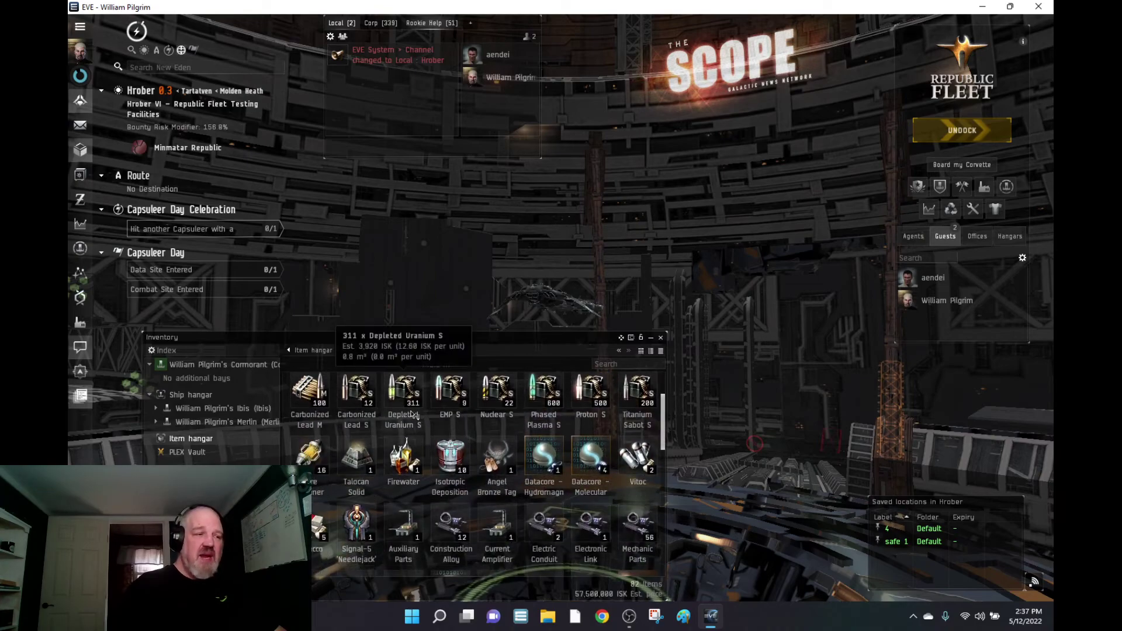
{"action": "scroll", "coordinate": [413, 412], "scroll_direction": "down", "scroll_amount": 2}
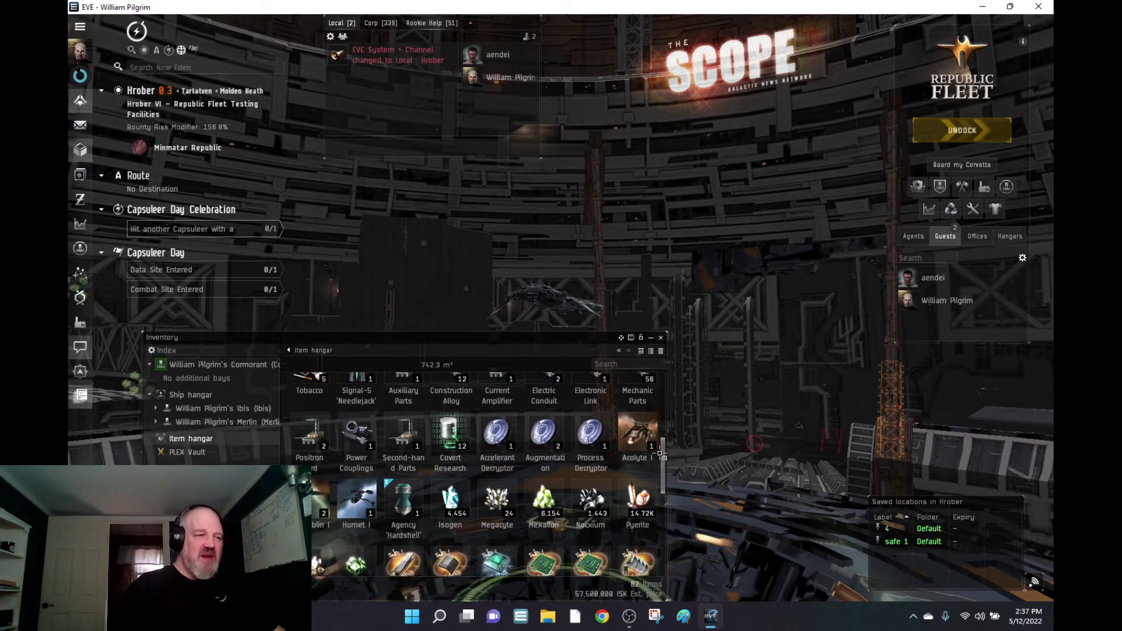
{"action": "left_click_drag", "start_coordinate": [663, 452], "coordinate": [678, 576]}
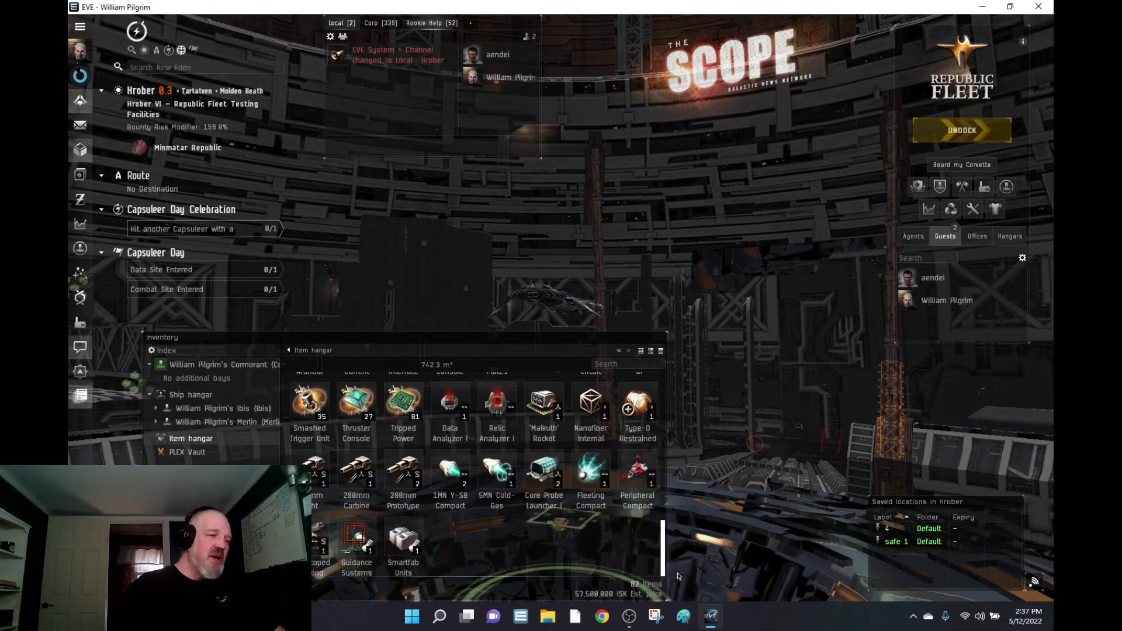